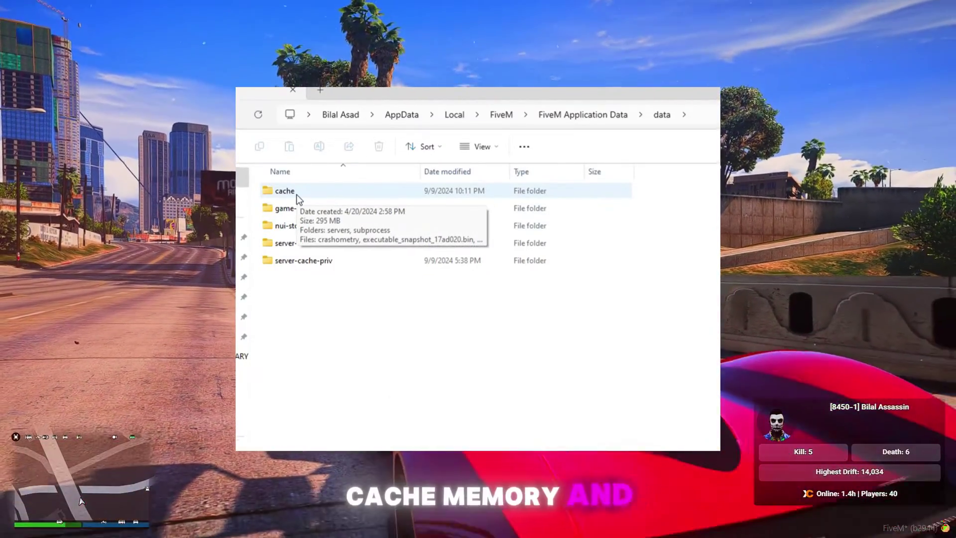
# Select the files in FiveM's cache folder and give FiveM high performance graphics
pyautogui.doubleClick(297, 194)
pyautogui.moveTo(363, 439); pyautogui.dragTo(306, 212)
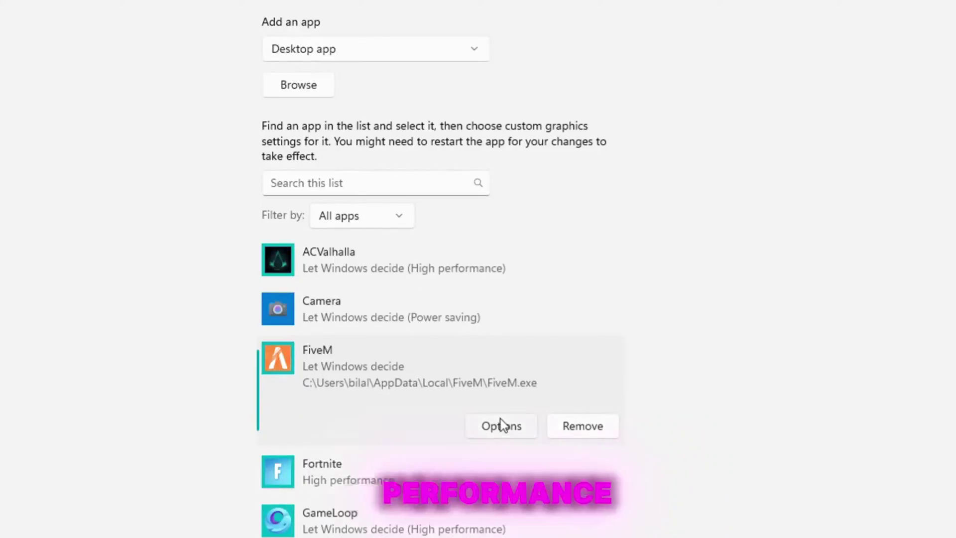
pyautogui.click(501, 424)
pyautogui.click(411, 215)
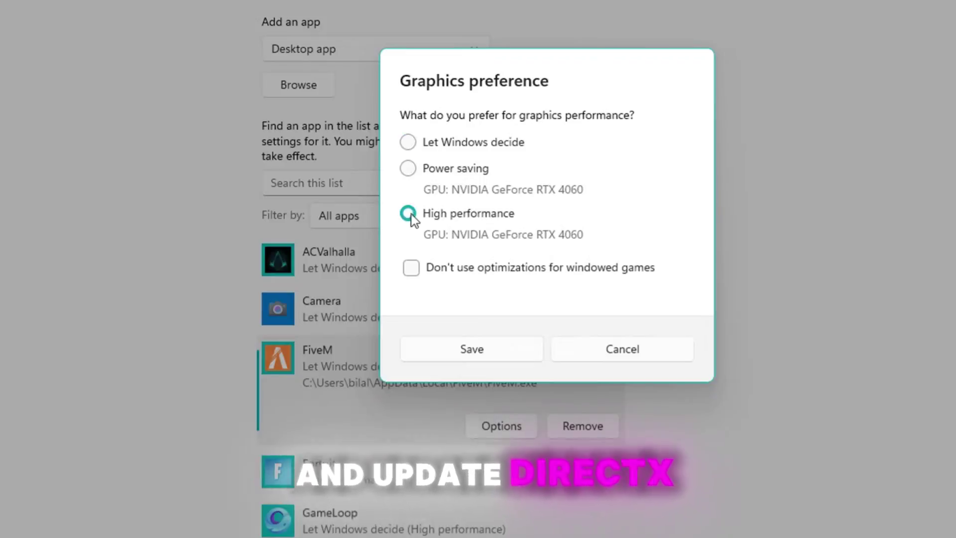
pyautogui.click(469, 357)
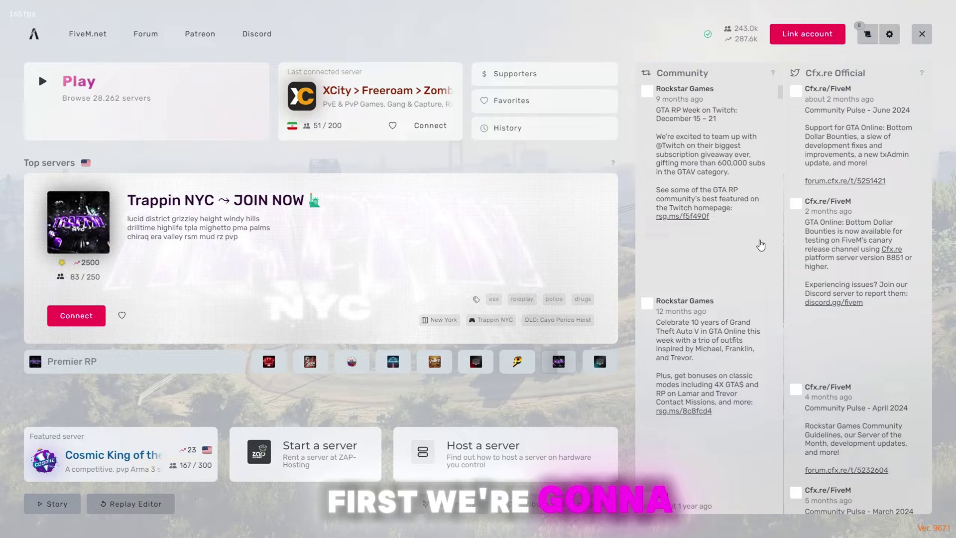
# Look through the Game tab options in the FiveM launcher settings
pyautogui.click(890, 34)
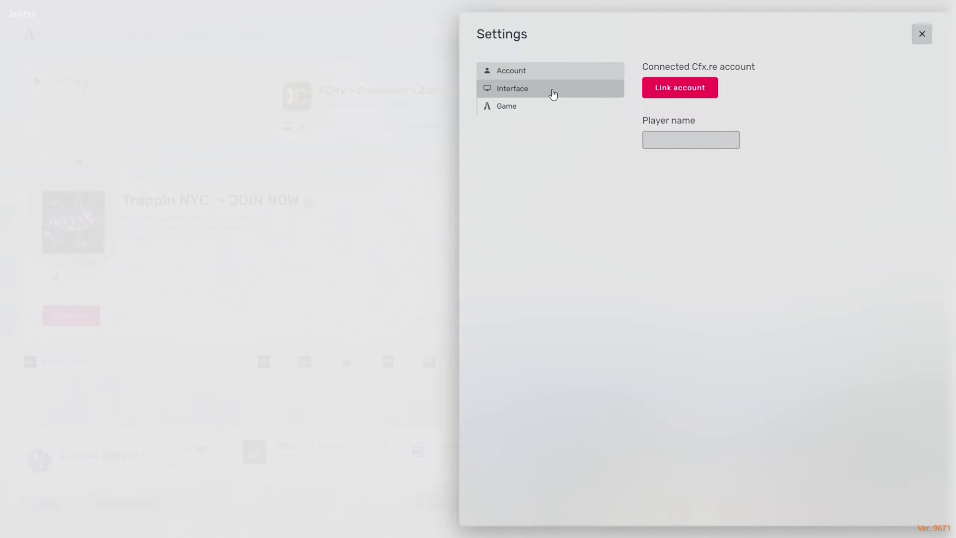
pyautogui.click(528, 107)
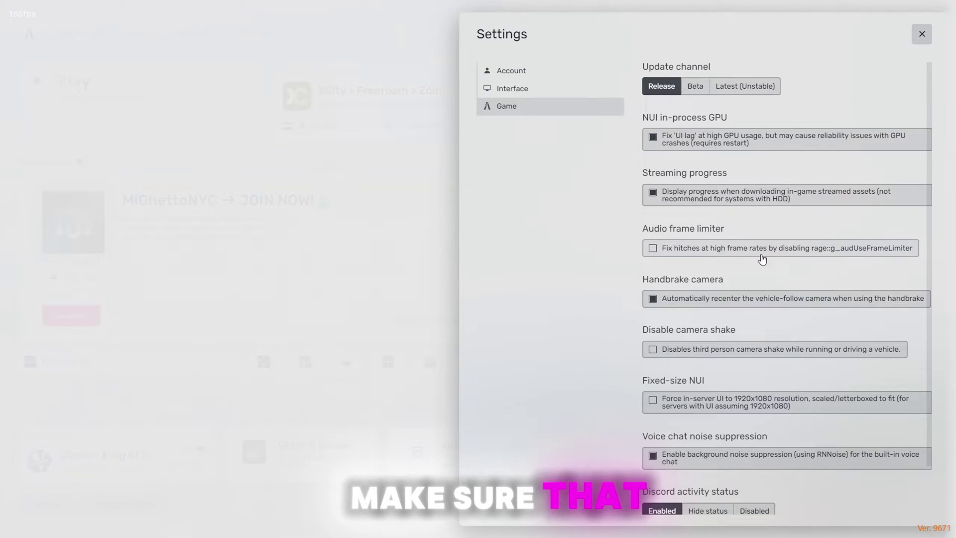
pyautogui.moveTo(933, 184)
pyautogui.mouseDown()
pyautogui.moveTo(933, 254)
pyautogui.moveTo(929, 177)
pyautogui.mouseUp()
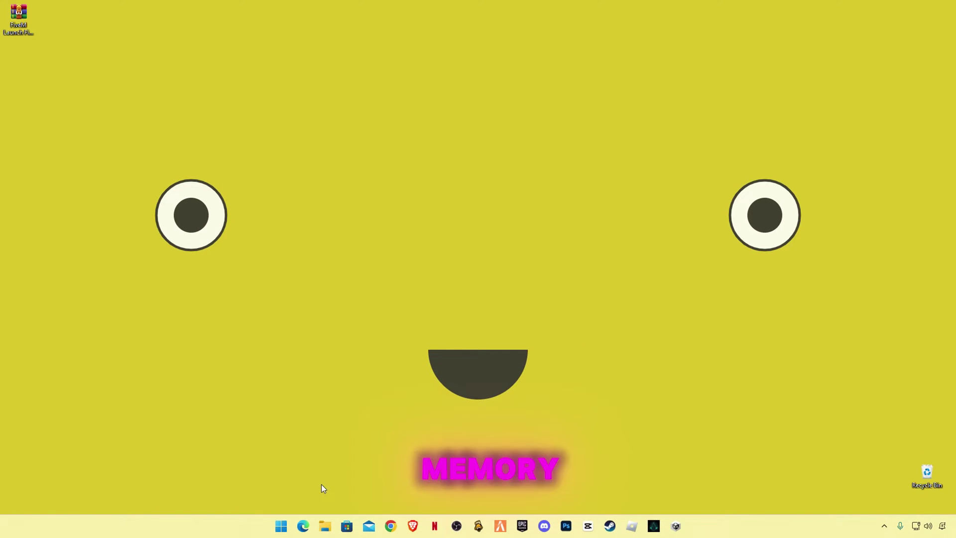
# Open the AppData folder from the Run dialog with 'appdata'
pyautogui.rightClick(444, 518)
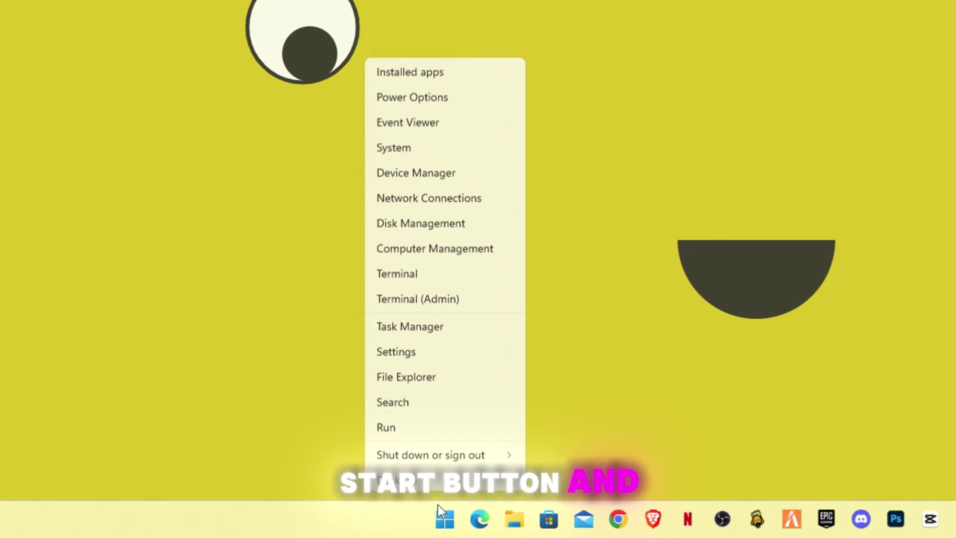
pyautogui.click(388, 423)
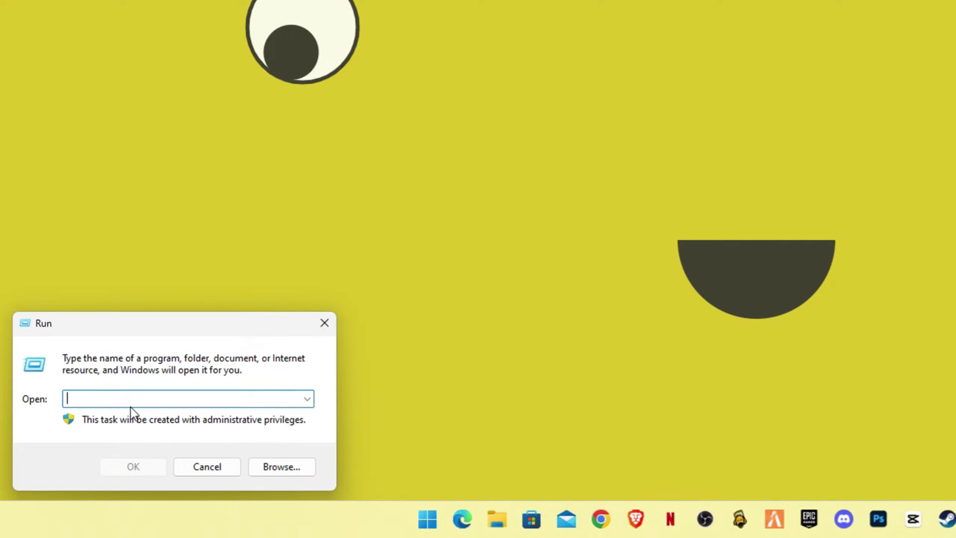
pyautogui.write('app')
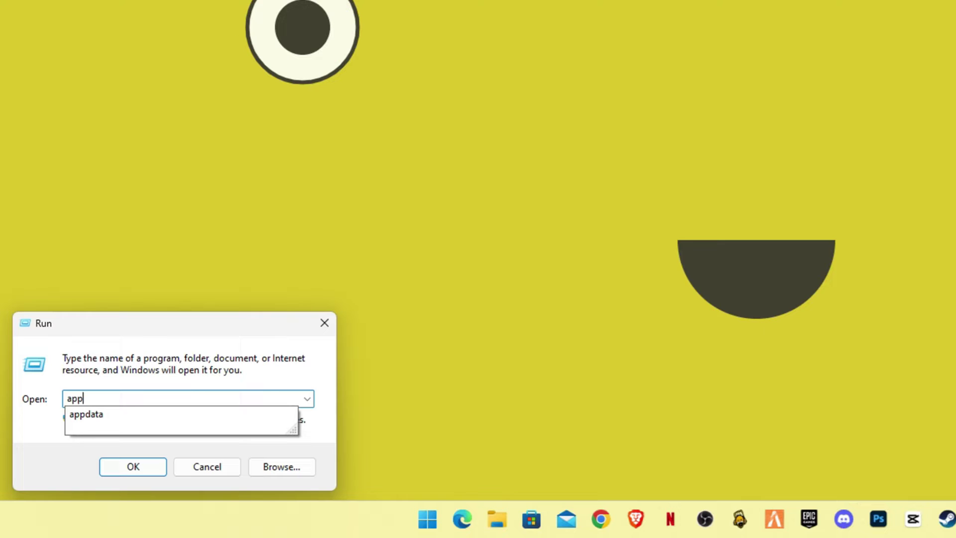
pyautogui.write('data')
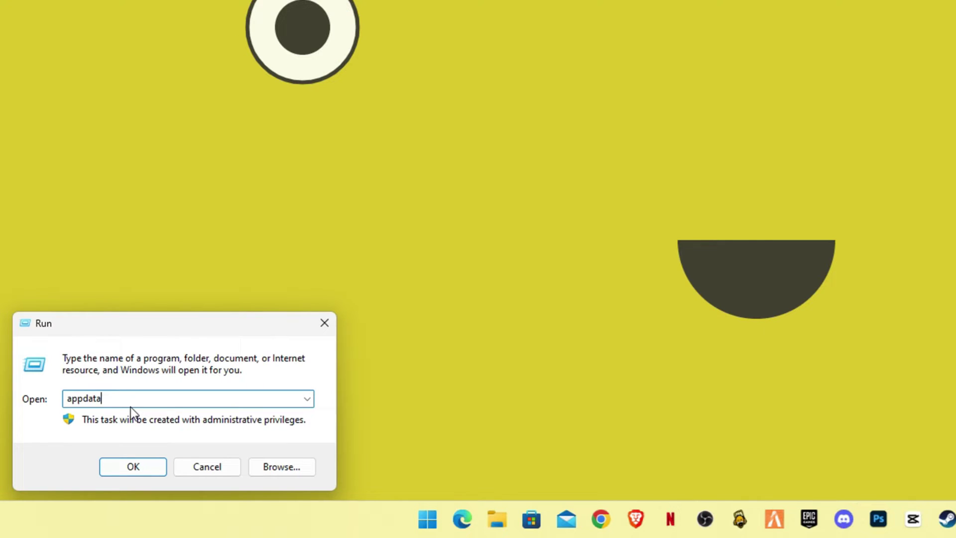
pyautogui.press('Return')
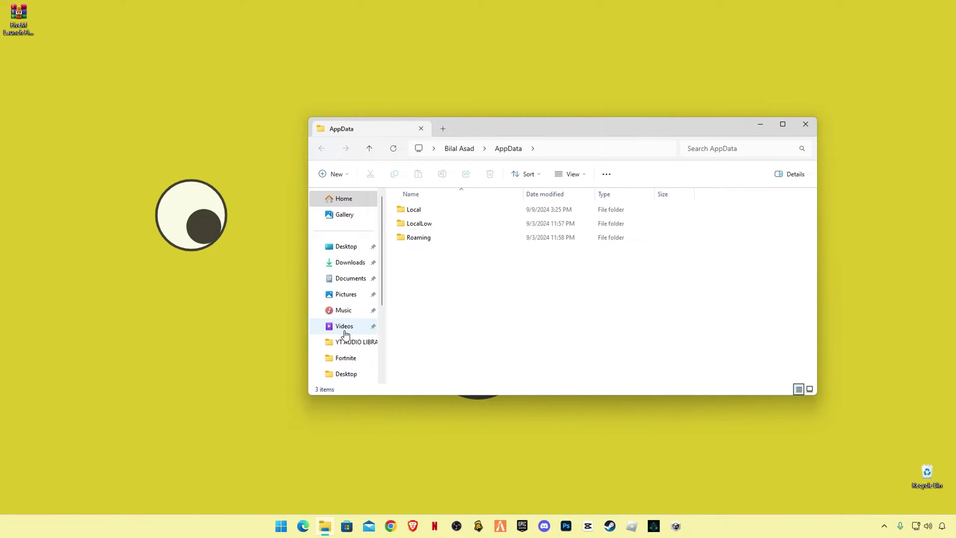
# Go to Local\FiveM\FiveM Application Data\data\cache and delete all 13 cache files
pyautogui.doubleClick(413, 209)
pyautogui.click(271, 330)
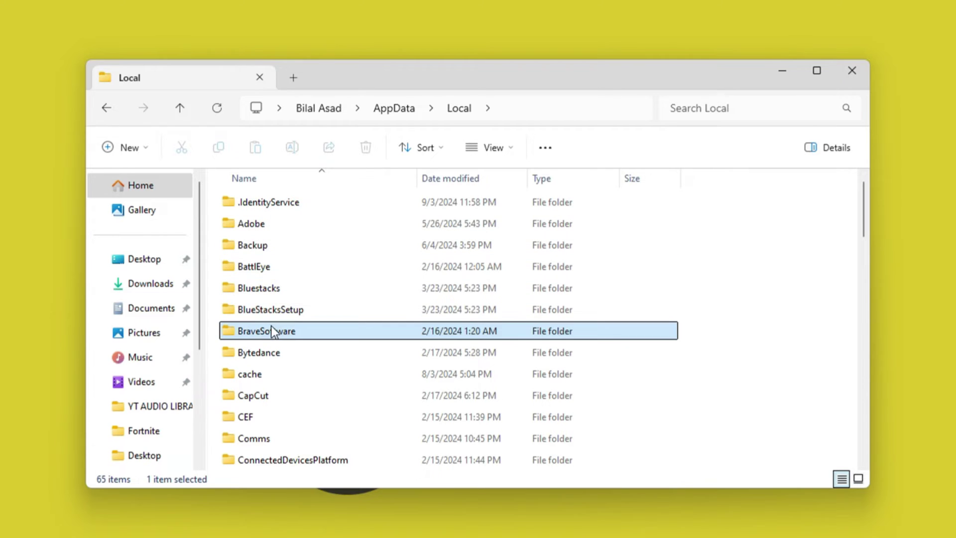
pyautogui.write('fivem')
pyautogui.doubleClick(255, 200)
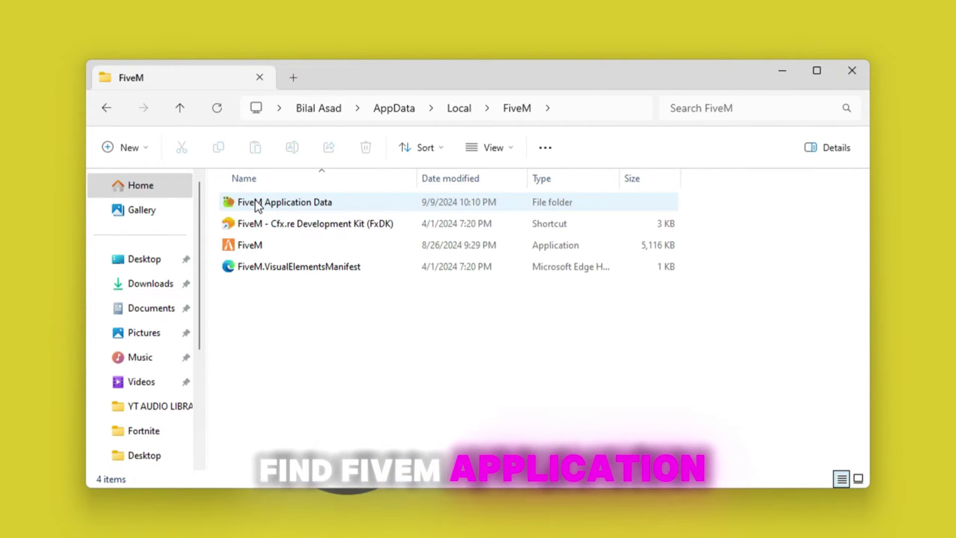
pyautogui.doubleClick(282, 209)
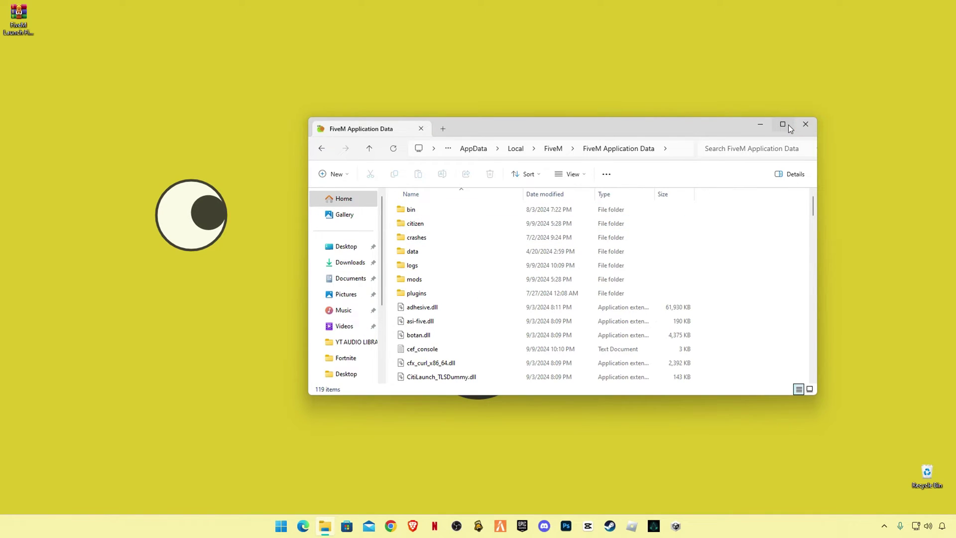
pyautogui.click(787, 124)
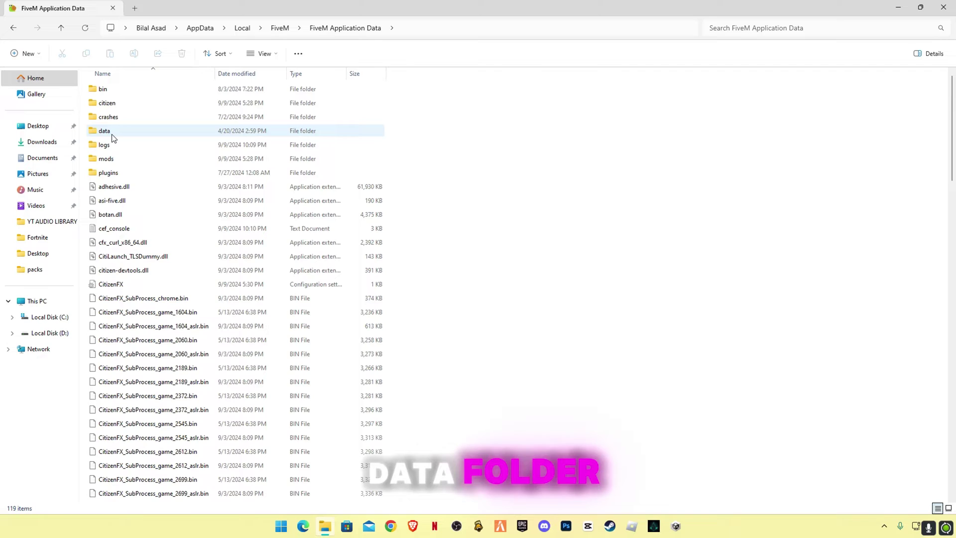
pyautogui.doubleClick(111, 132)
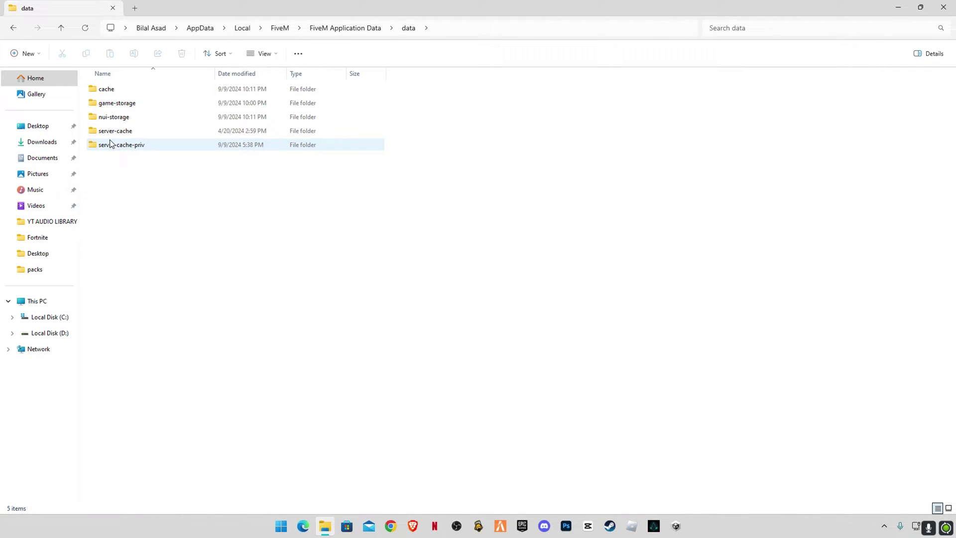
pyautogui.doubleClick(110, 93)
pyautogui.moveTo(170, 300); pyautogui.dragTo(119, 86)
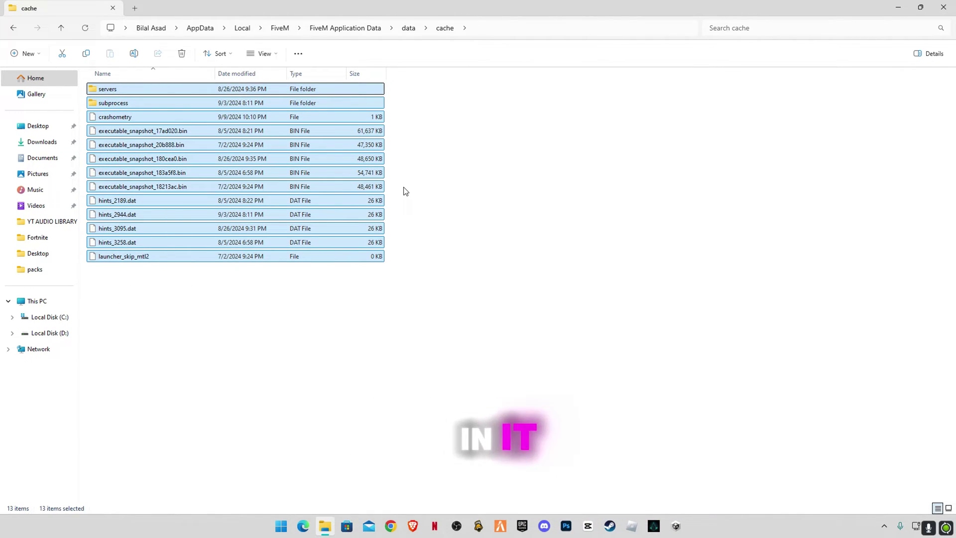
pyautogui.press('Delete')
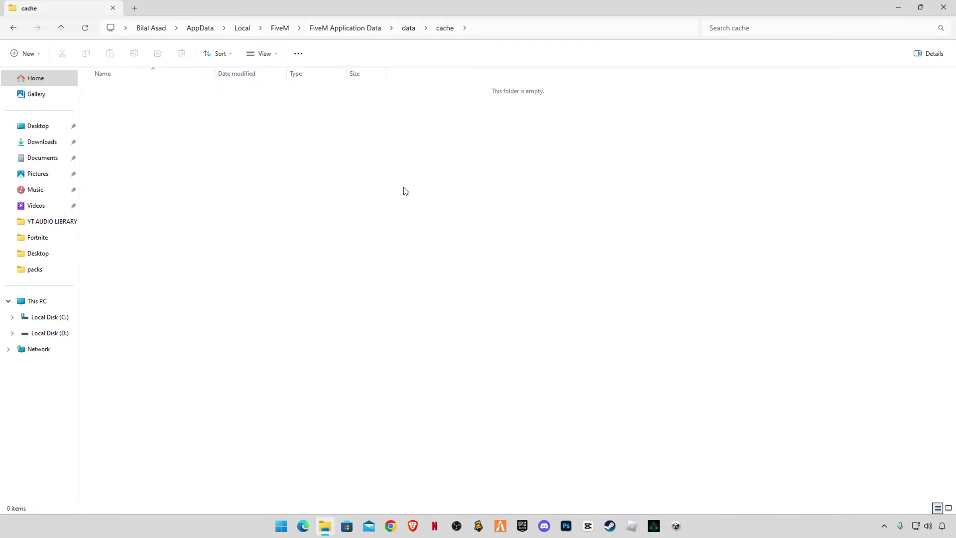
# Open the mods folder in FiveM Application Data and select sculpture_revival.rpf
pyautogui.click(13, 28)
pyautogui.click(14, 28)
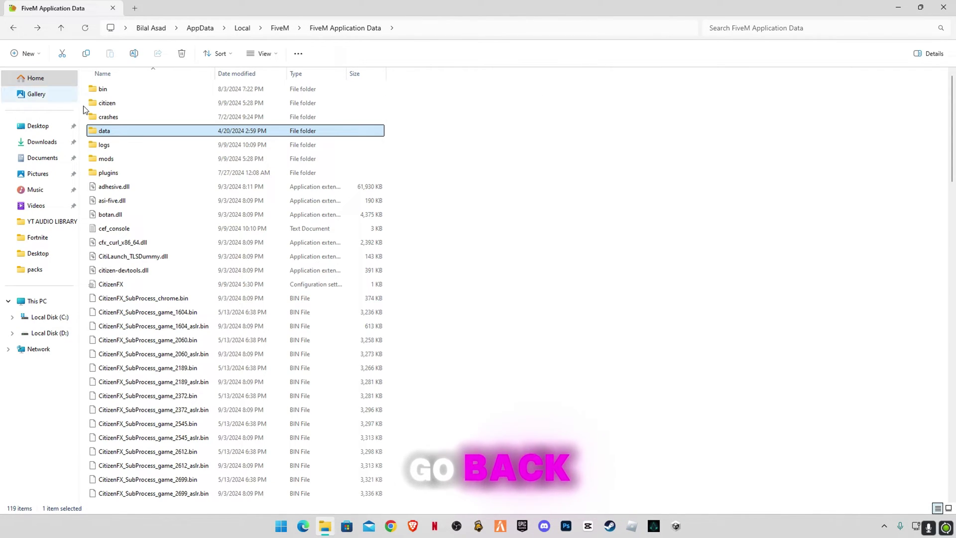
pyautogui.click(115, 159)
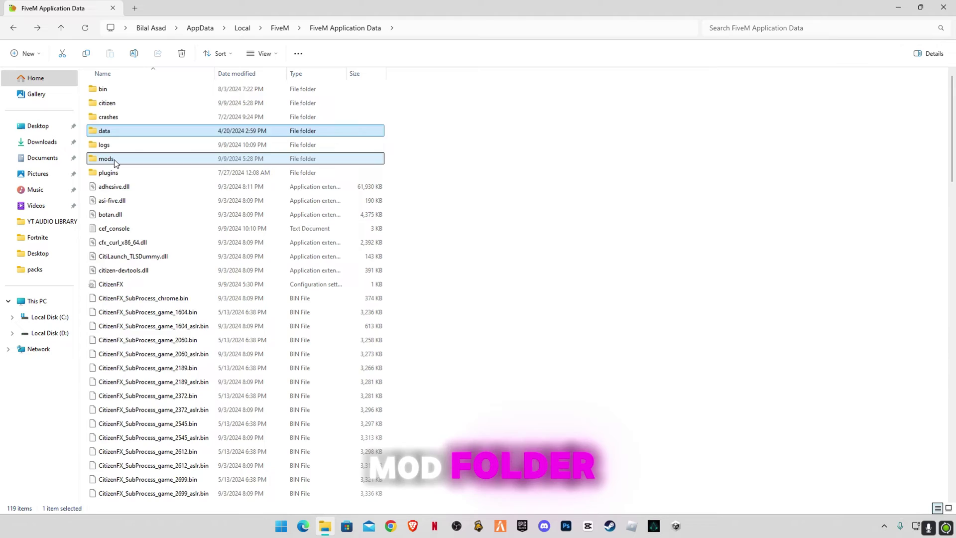
pyautogui.doubleClick(114, 159)
pyautogui.moveTo(152, 130); pyautogui.dragTo(100, 78)
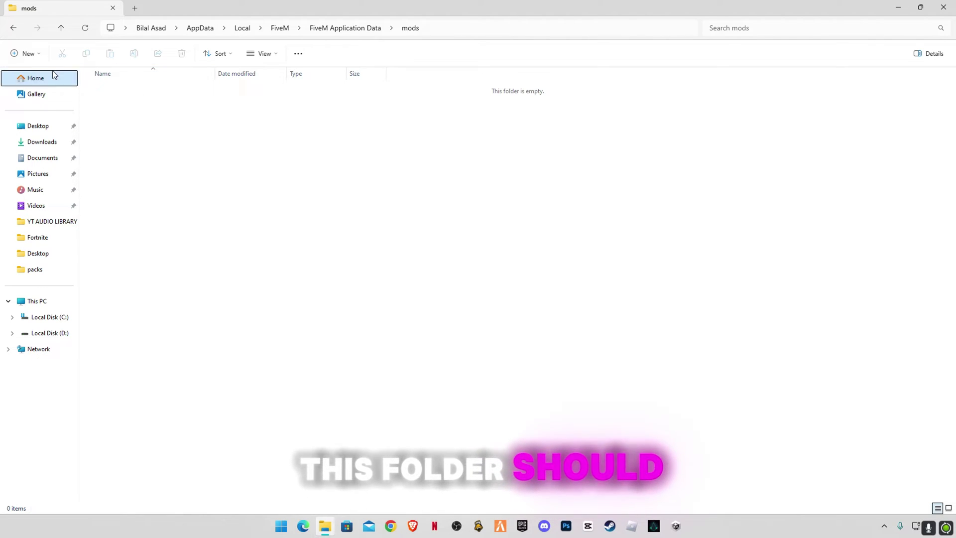
# Search Settings for 'graphic' and open the Graphics settings page
pyautogui.click(13, 31)
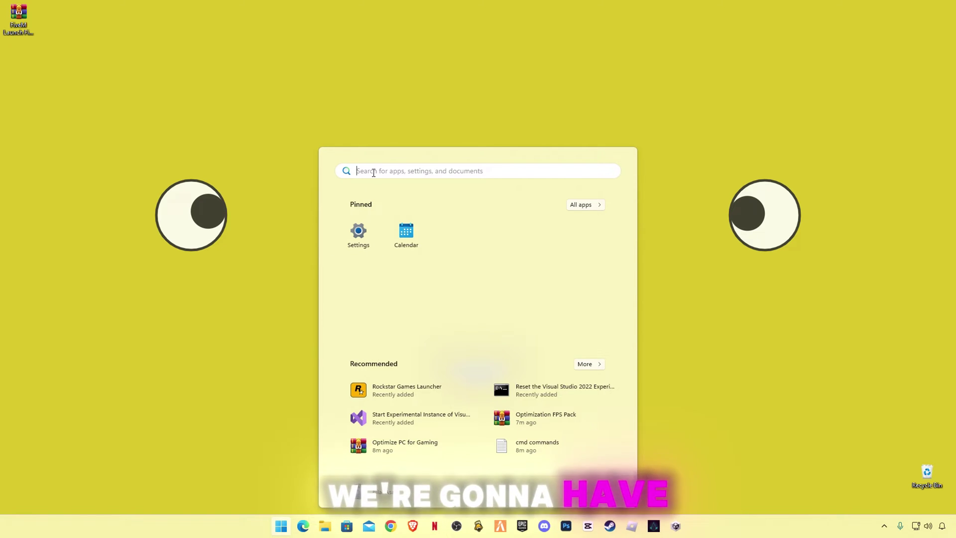
pyautogui.click(374, 173)
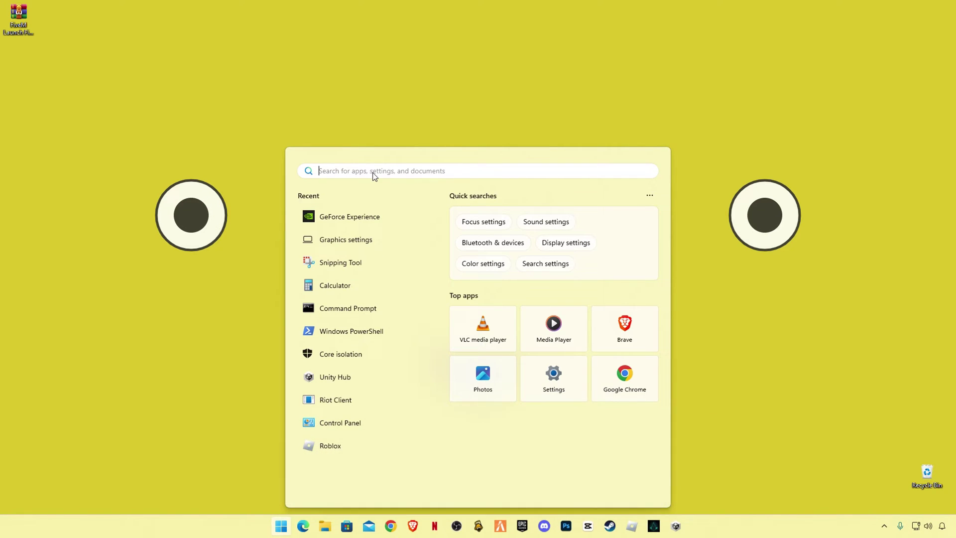
pyautogui.write('gr')
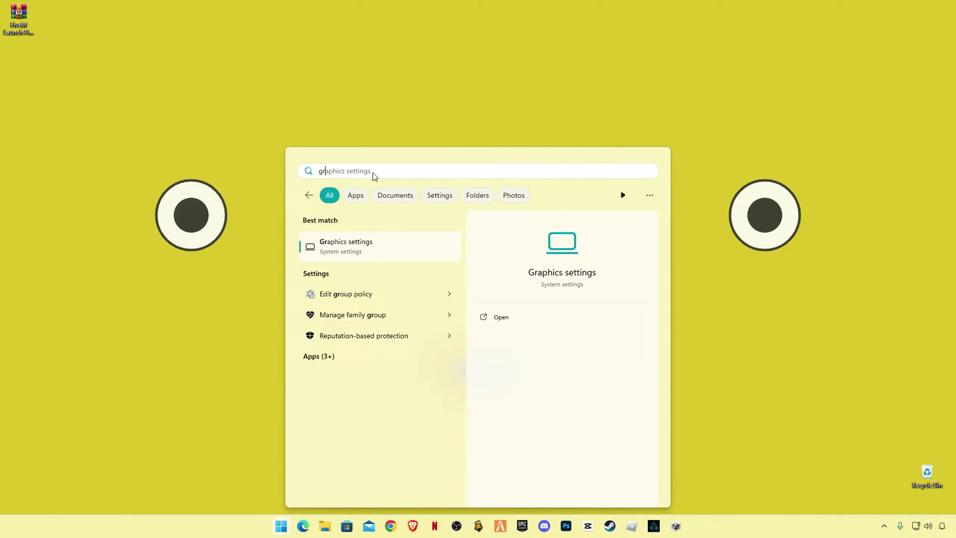
pyautogui.write('aphics')
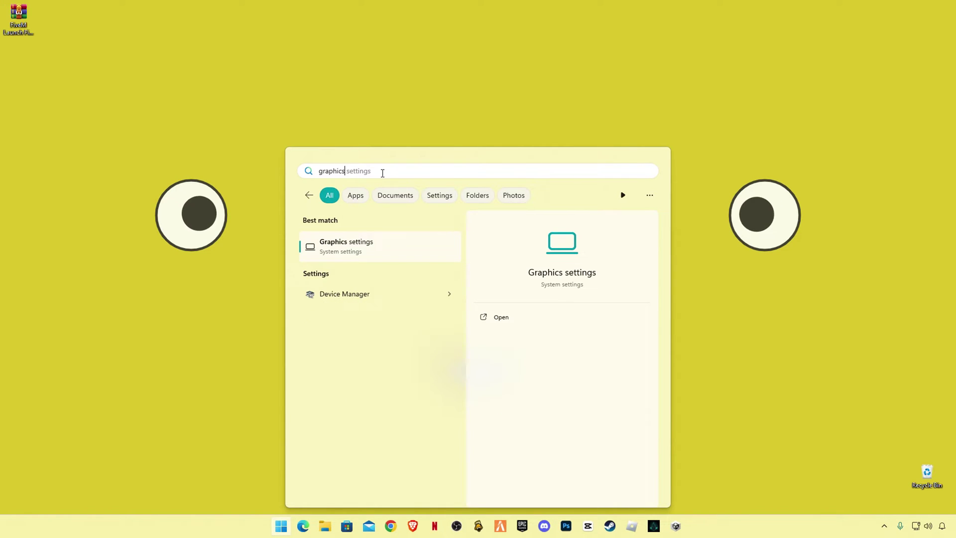
pyautogui.click(368, 241)
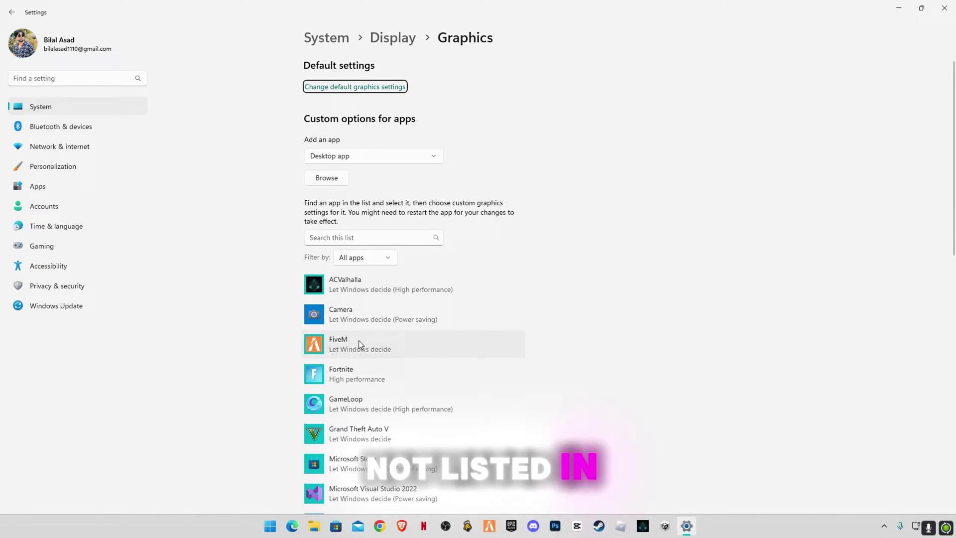
# Browse for a desktop app and reach the user's profile folder under C:\Users
pyautogui.click(337, 179)
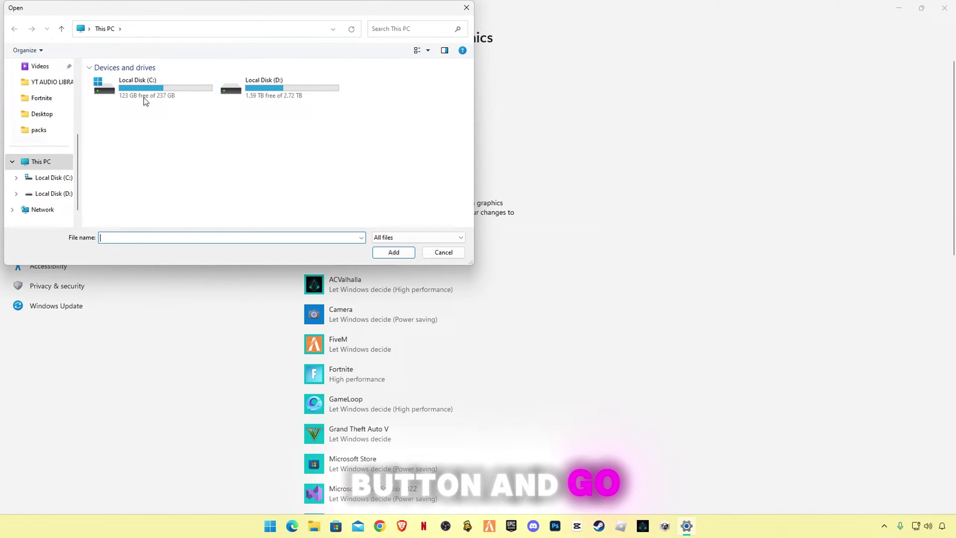
pyautogui.doubleClick(155, 94)
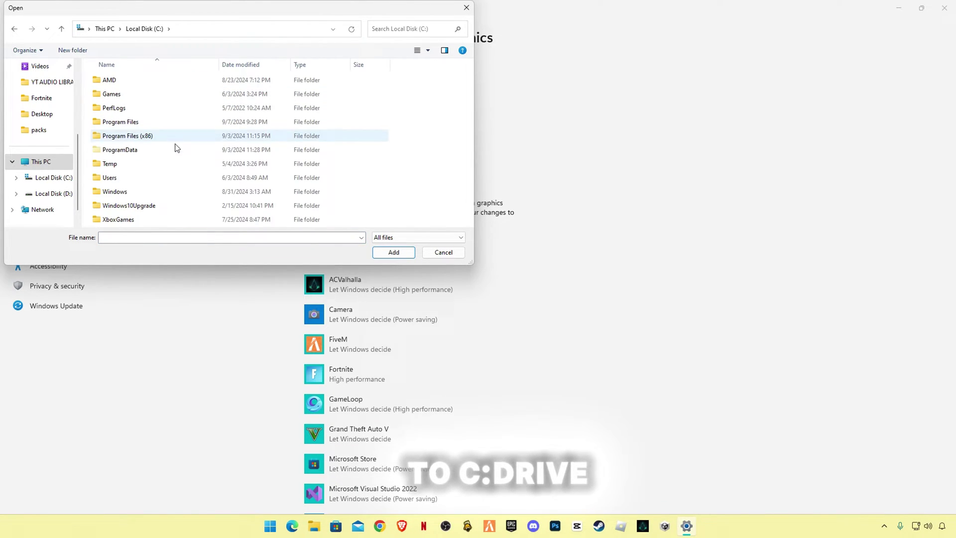
pyautogui.click(112, 177)
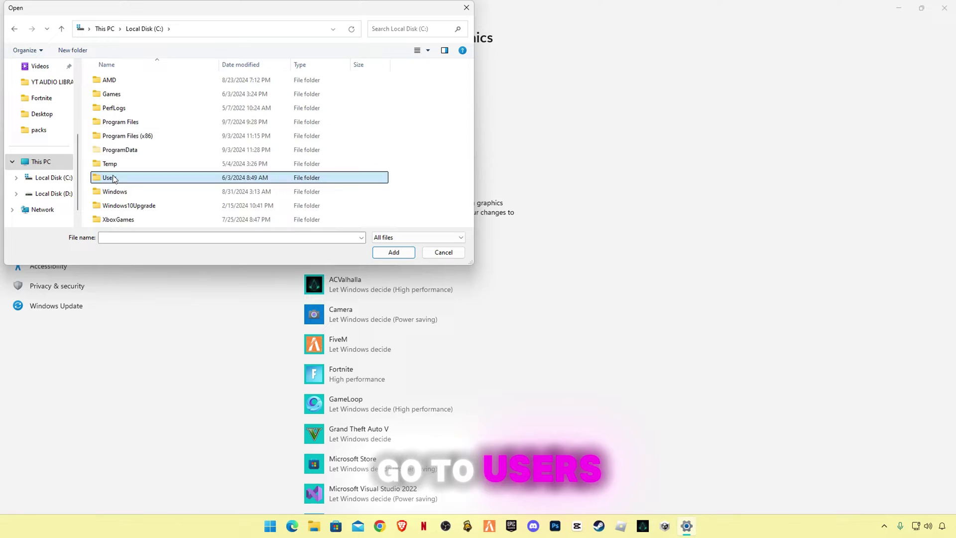
pyautogui.doubleClick(114, 178)
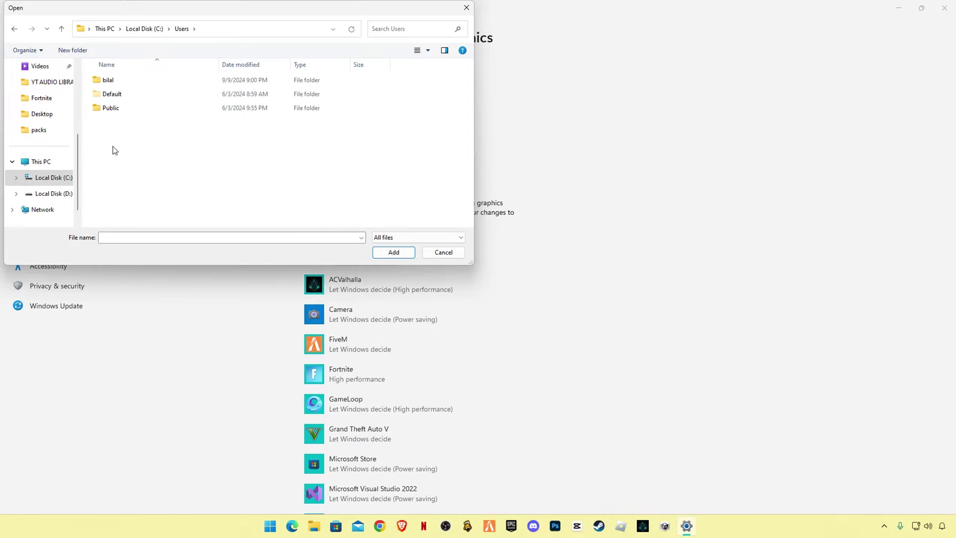
pyautogui.doubleClick(119, 83)
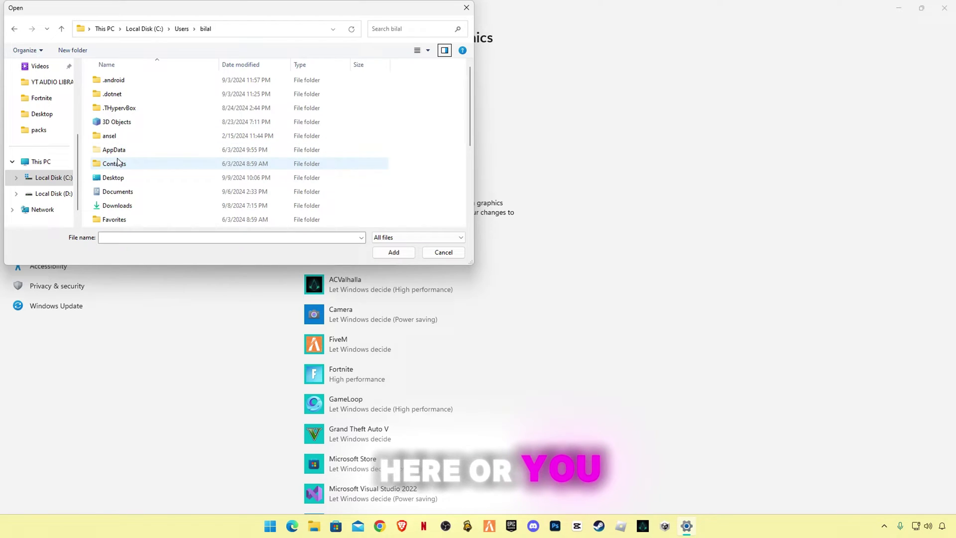
# Cancel the picker, check drive C's View options in File Explorer, then reopen the app picker
pyautogui.click(444, 252)
pyautogui.click(314, 525)
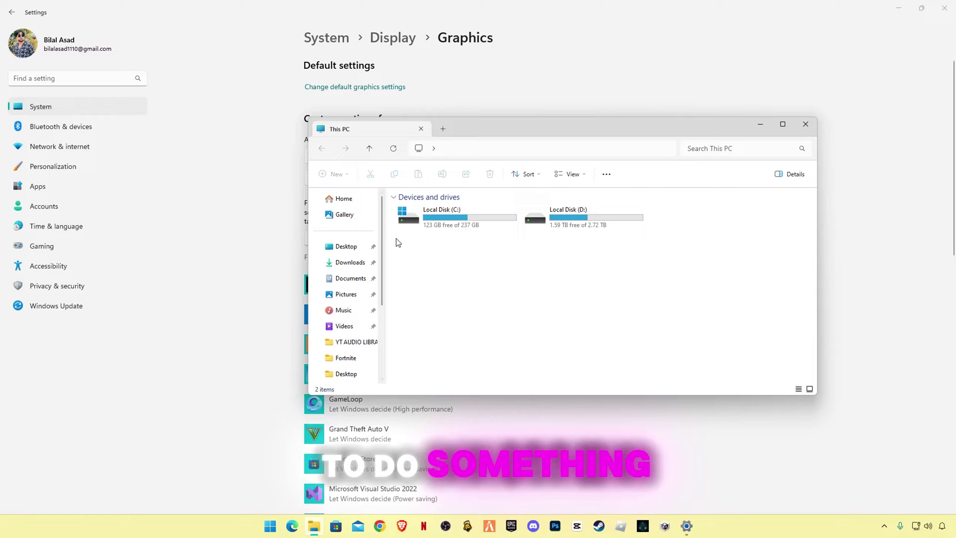
pyautogui.doubleClick(443, 228)
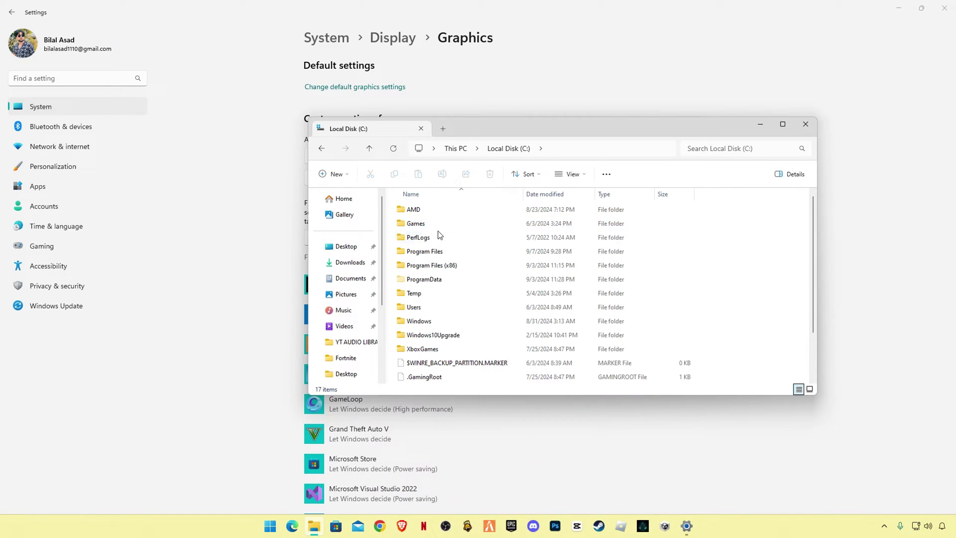
pyautogui.click(587, 175)
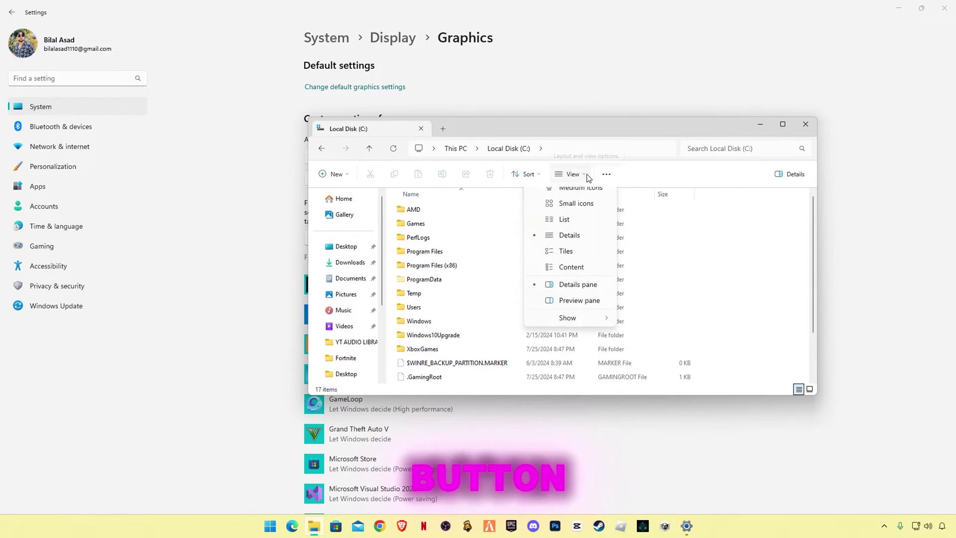
pyautogui.moveTo(604, 363)
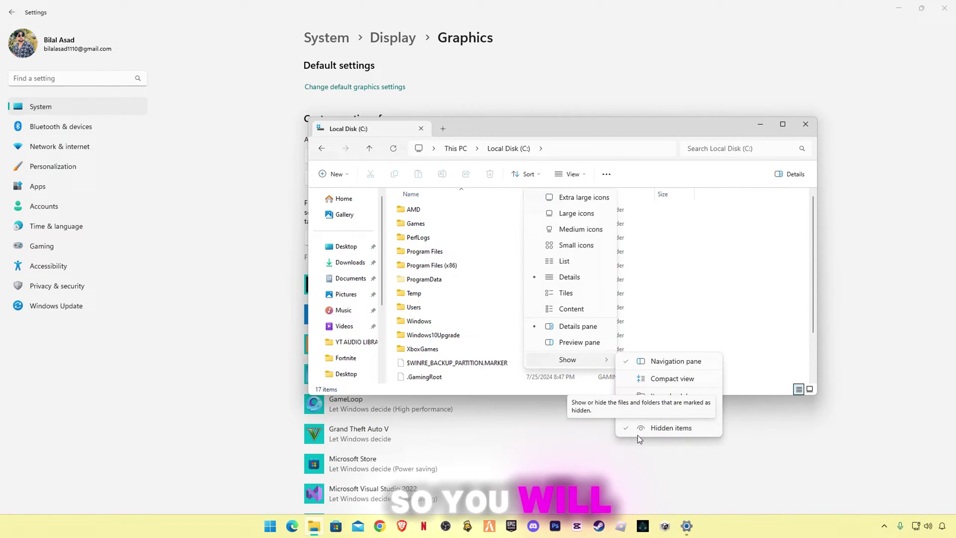
pyautogui.click(794, 133)
pyautogui.click(805, 124)
# Add FiveM.exe from the profile's AppData\Local\FiveM folder to the graphics app list
pyautogui.click(338, 184)
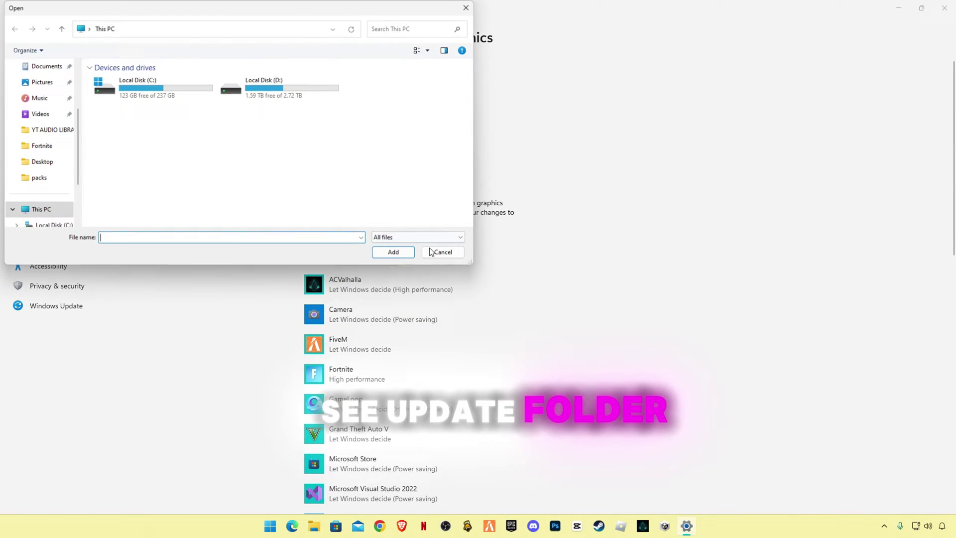
pyautogui.doubleClick(178, 92)
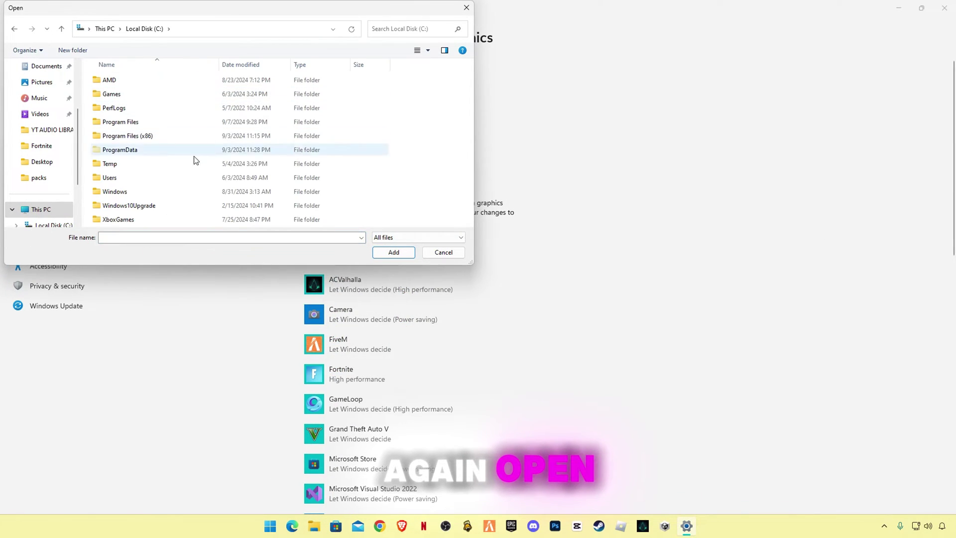
pyautogui.doubleClick(124, 179)
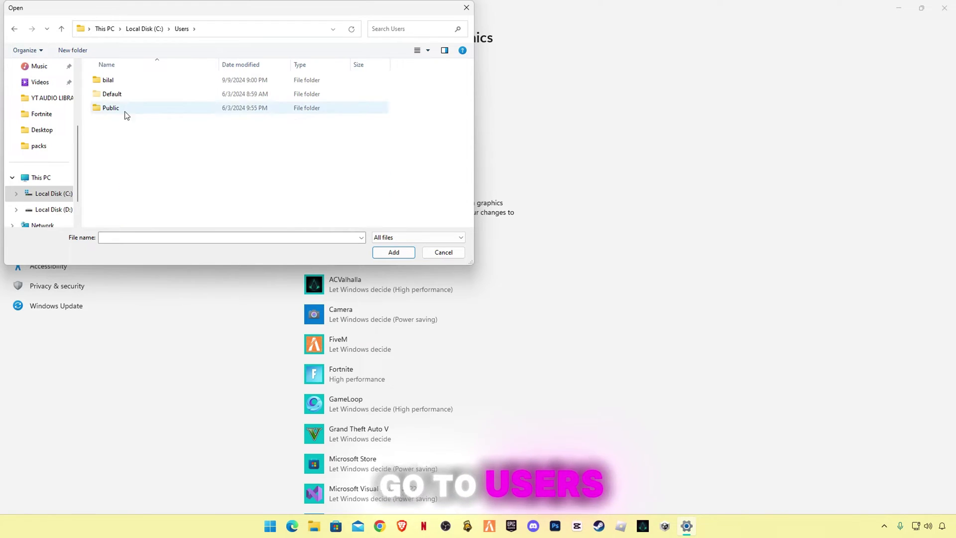
pyautogui.doubleClick(108, 80)
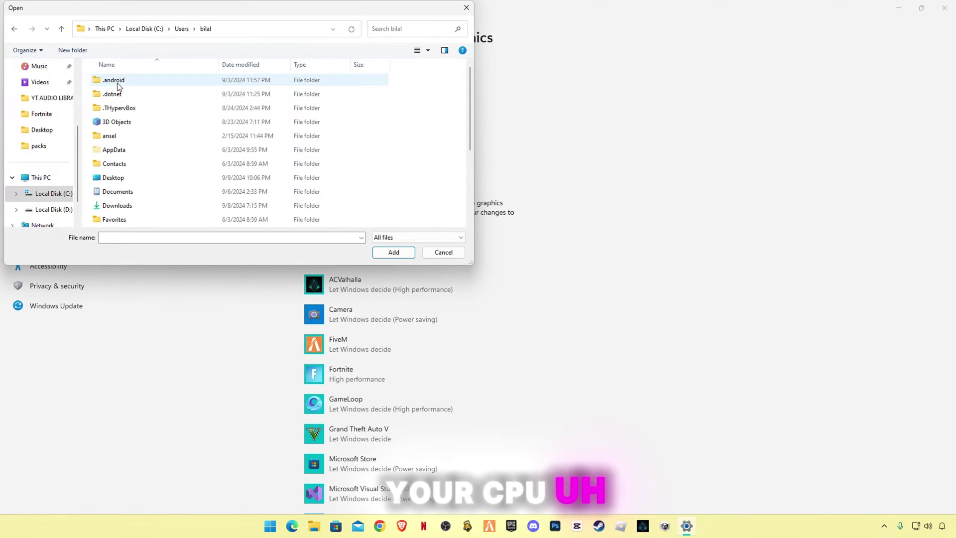
pyautogui.click(132, 159)
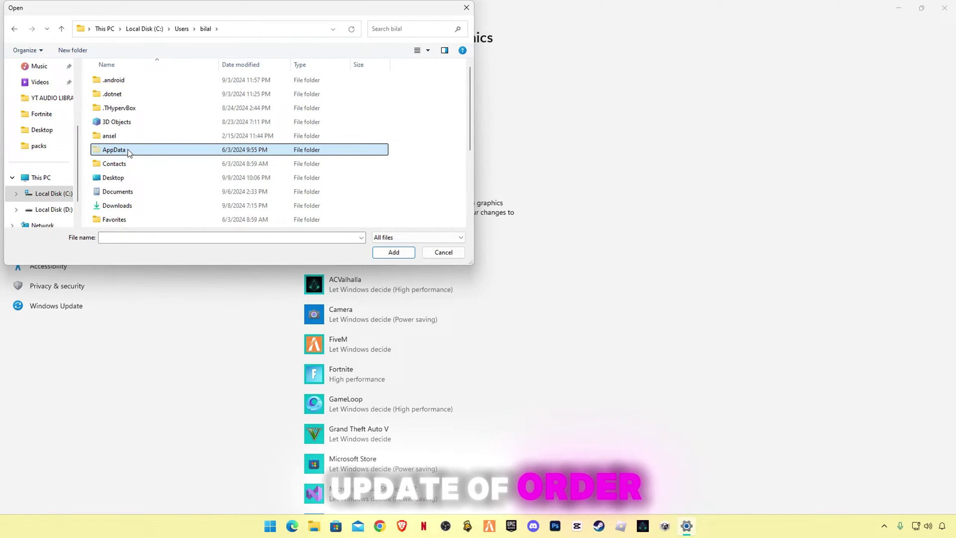
pyautogui.doubleClick(124, 154)
pyautogui.doubleClick(112, 80)
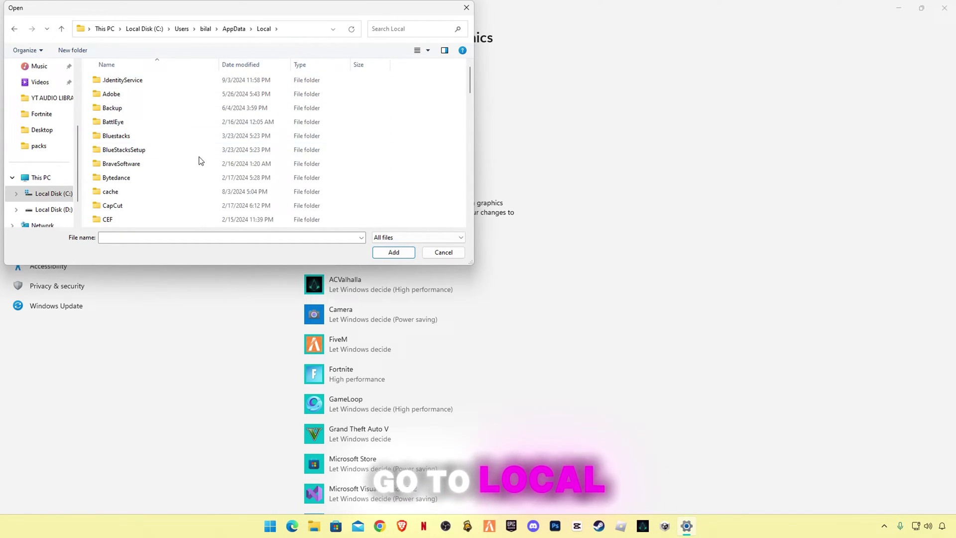
pyautogui.moveTo(469, 82); pyautogui.dragTo(473, 132)
pyautogui.doubleClick(119, 135)
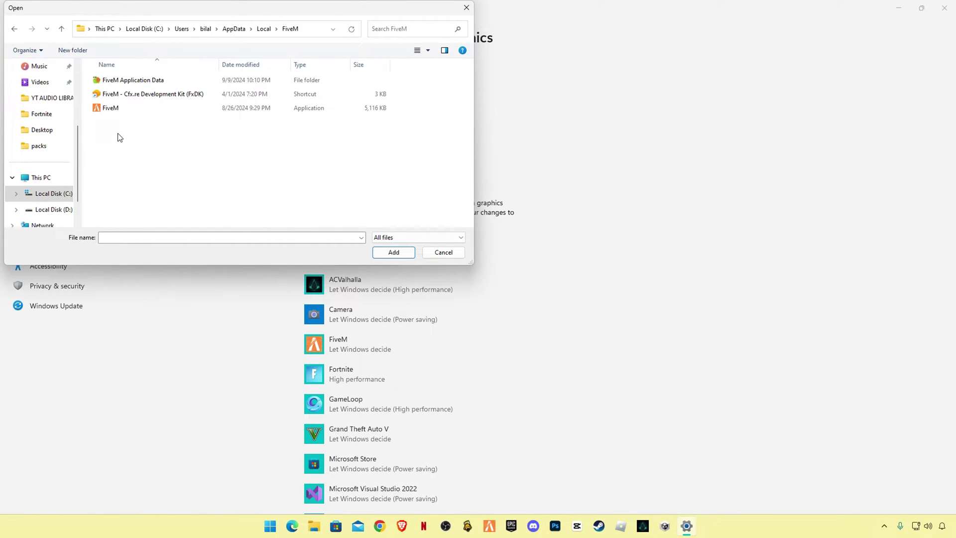
pyautogui.click(129, 109)
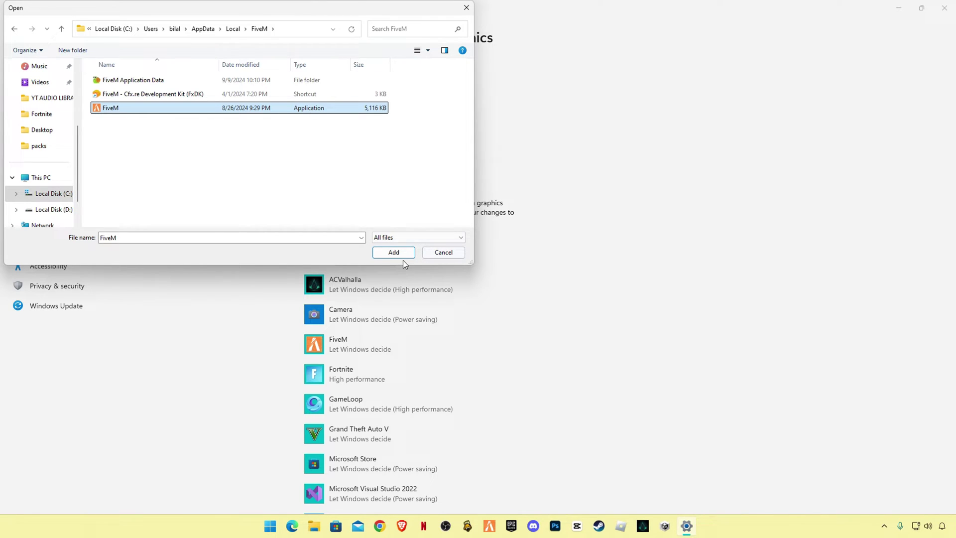
pyautogui.click(448, 253)
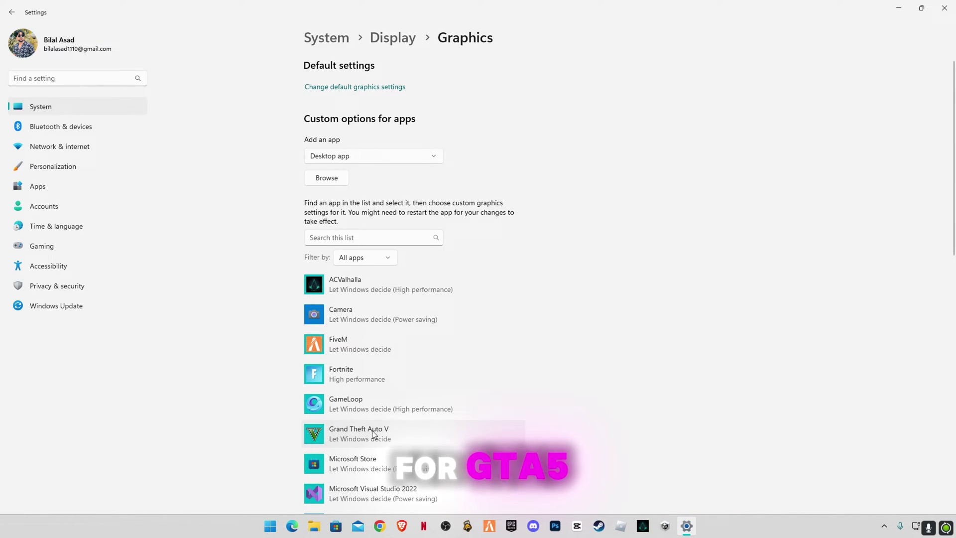
# Add D:\Games\GTAV\GTA5.exe and set Grand Theft Auto V to High performance
pyautogui.click(347, 179)
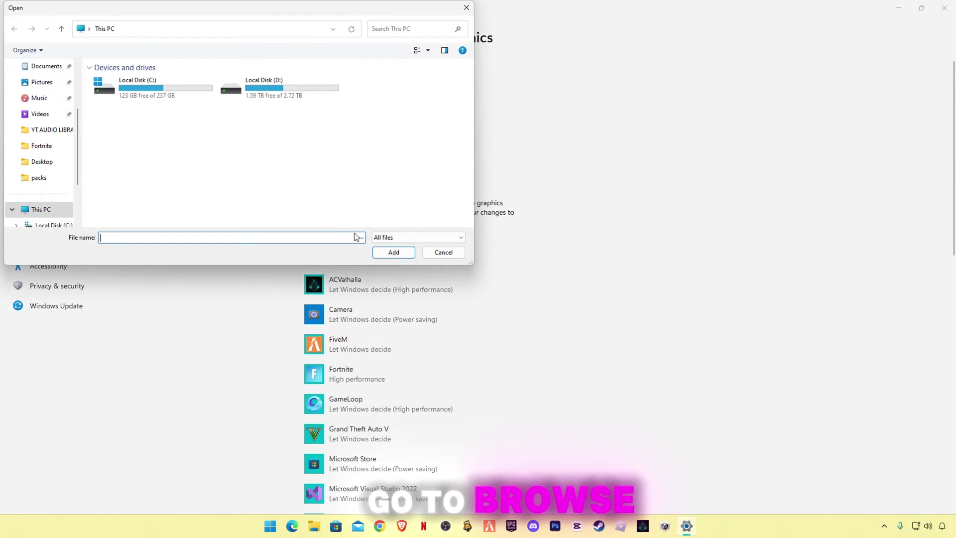
pyautogui.doubleClick(288, 101)
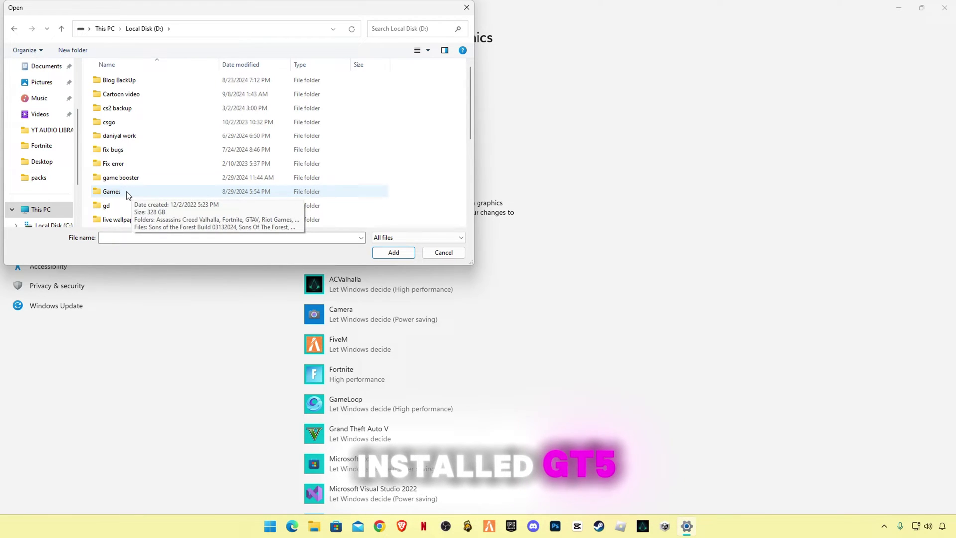
pyautogui.doubleClick(127, 192)
pyautogui.doubleClick(107, 108)
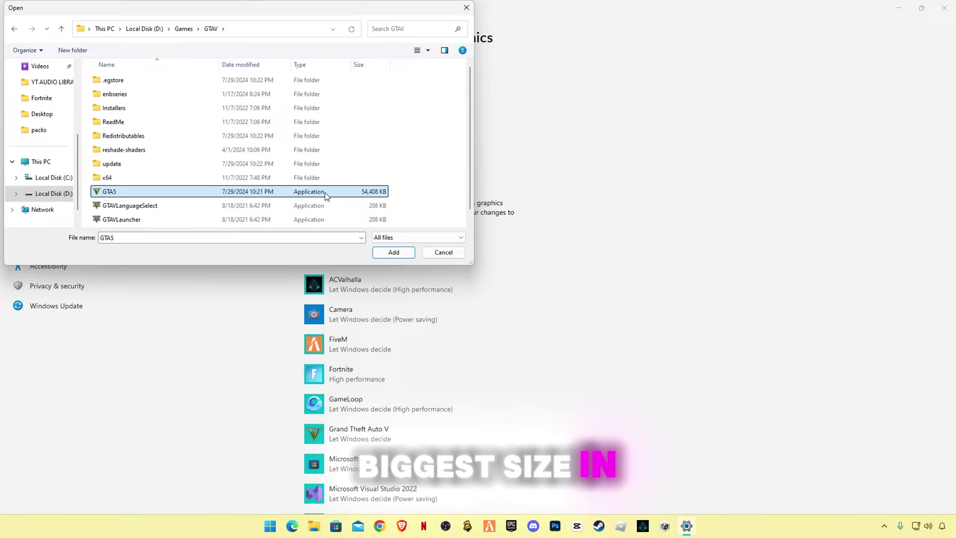
pyautogui.click(462, 255)
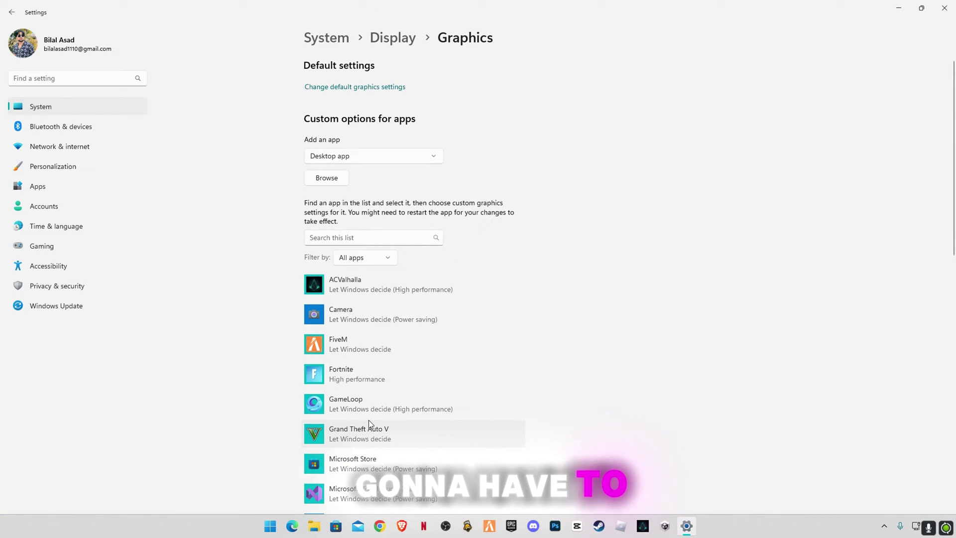
pyautogui.click(360, 429)
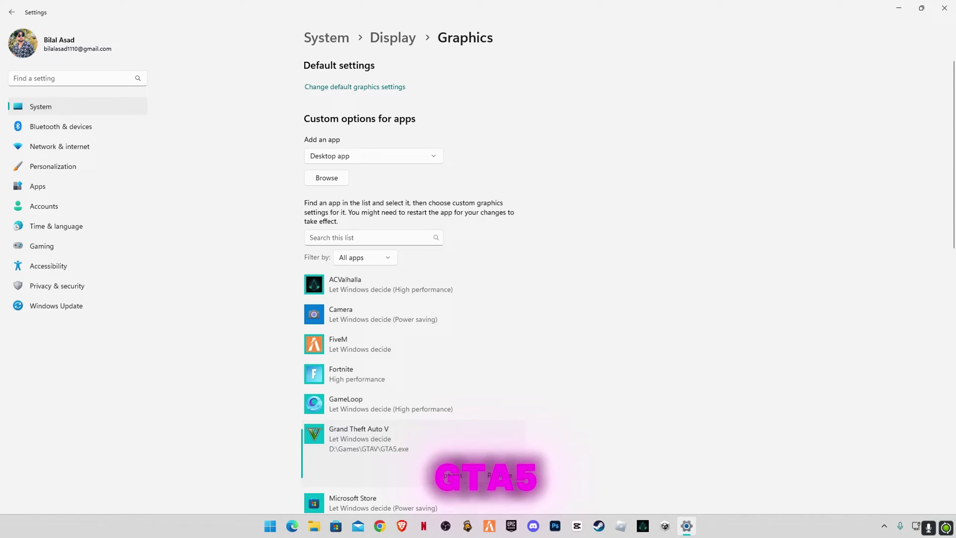
pyautogui.click(450, 476)
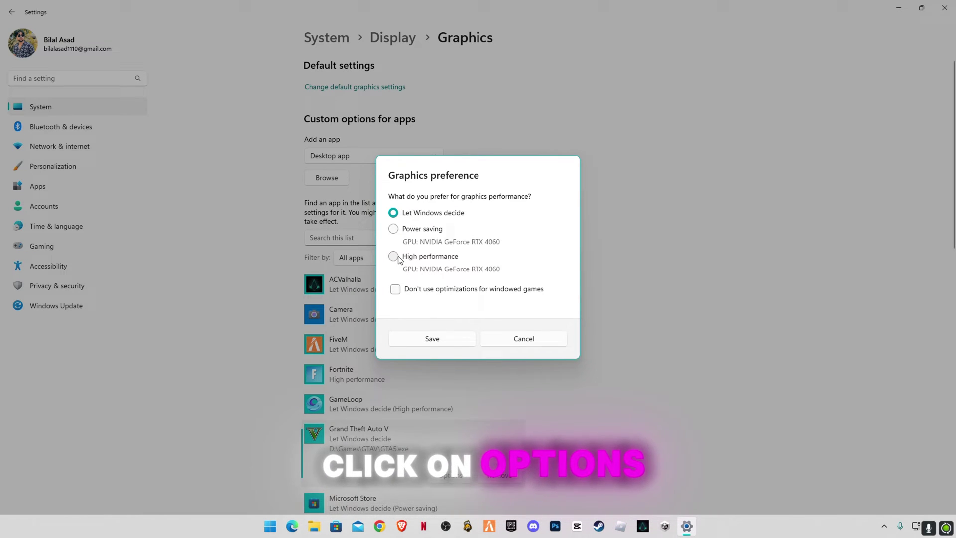
pyautogui.click(447, 340)
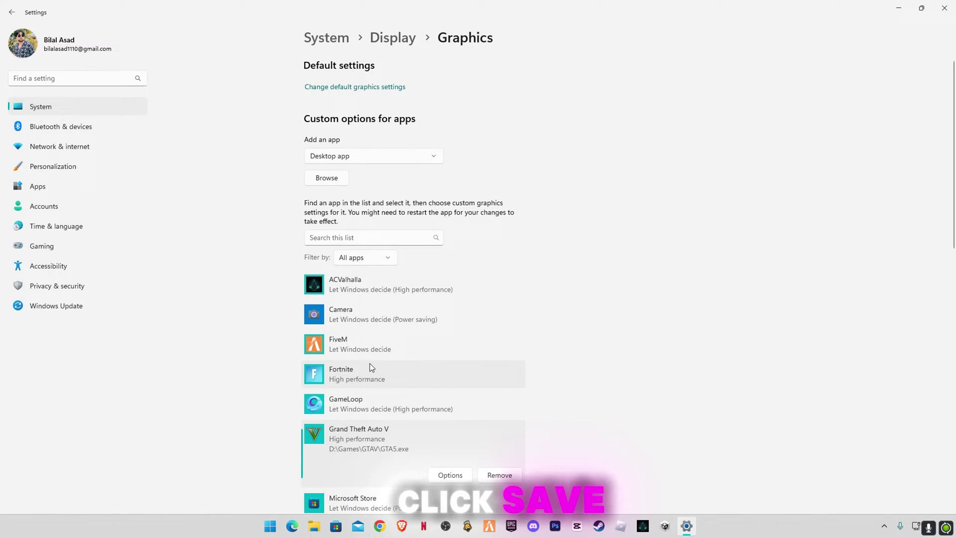
# Set FiveM's graphics preference to High performance and save it
pyautogui.click(363, 350)
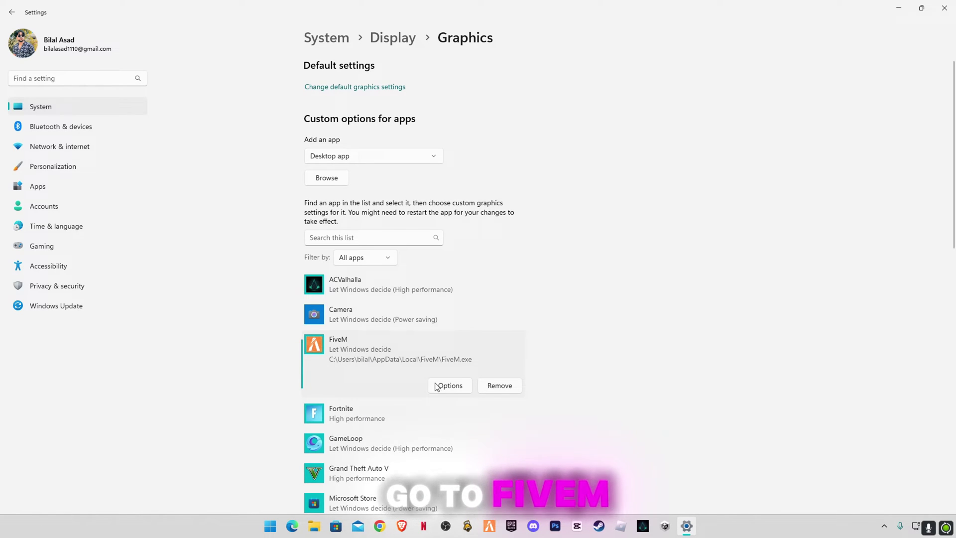
pyautogui.click(450, 386)
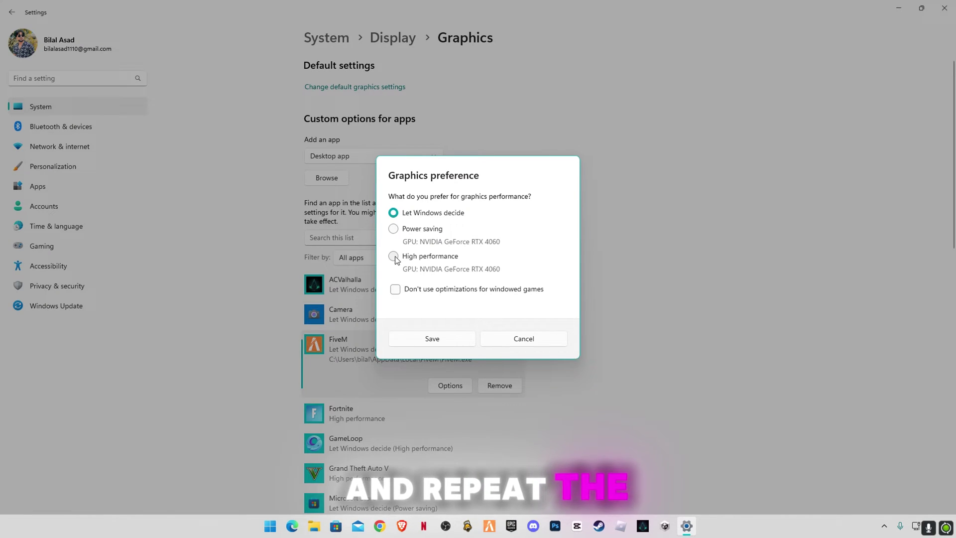
pyautogui.click(393, 256)
pyautogui.click(433, 341)
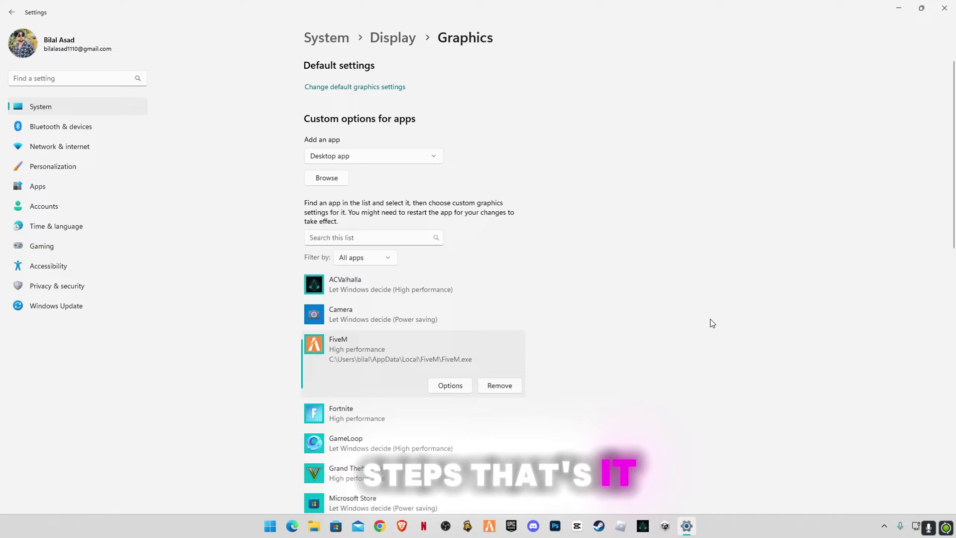
# In Default graphics settings, switch Optimizations for windowed games On
pyautogui.click(329, 88)
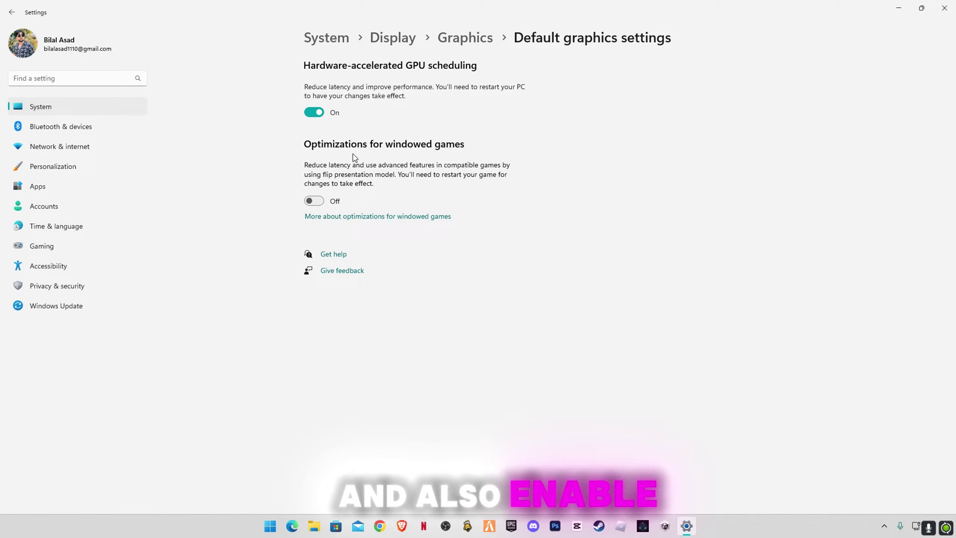
pyautogui.click(317, 201)
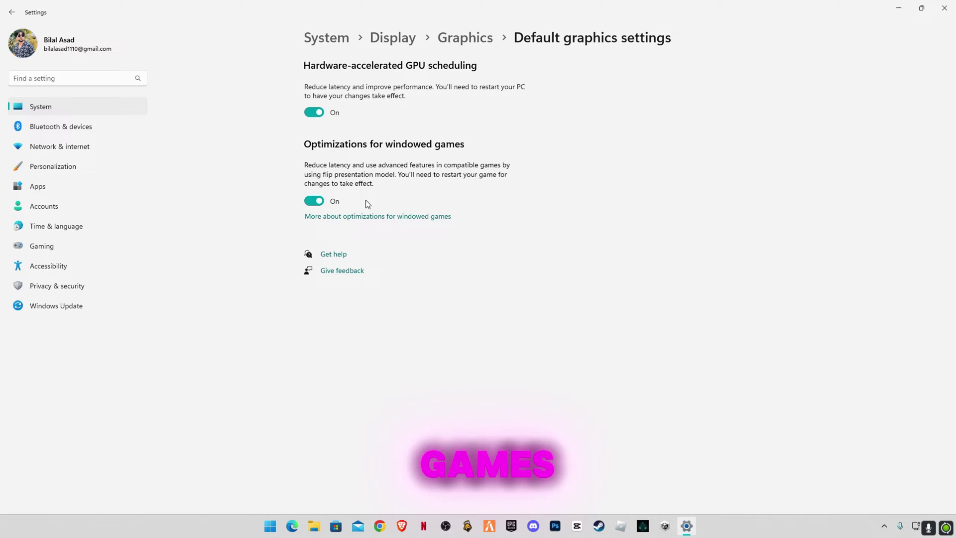
# Search 'game mode' and confirm Game Mode is Off
pyautogui.click(47, 80)
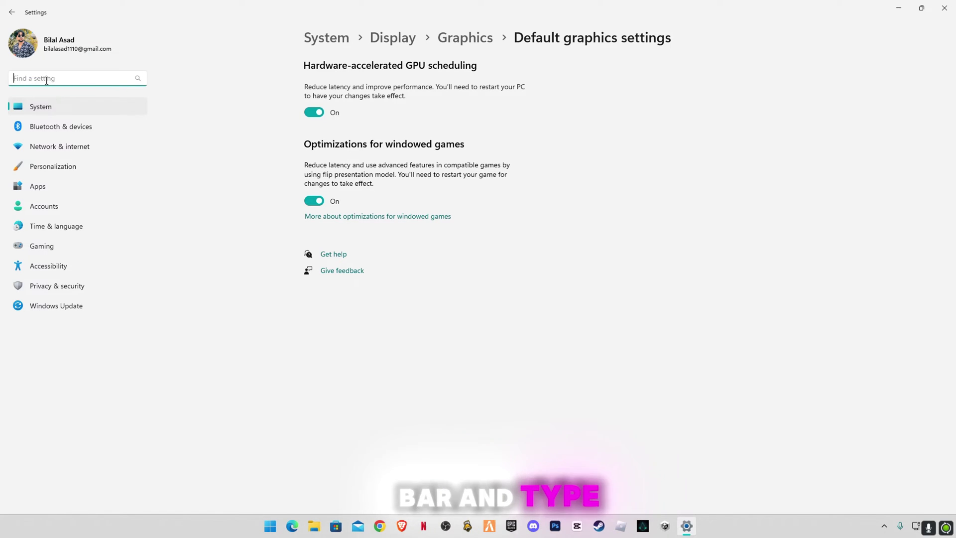
pyautogui.write('game m')
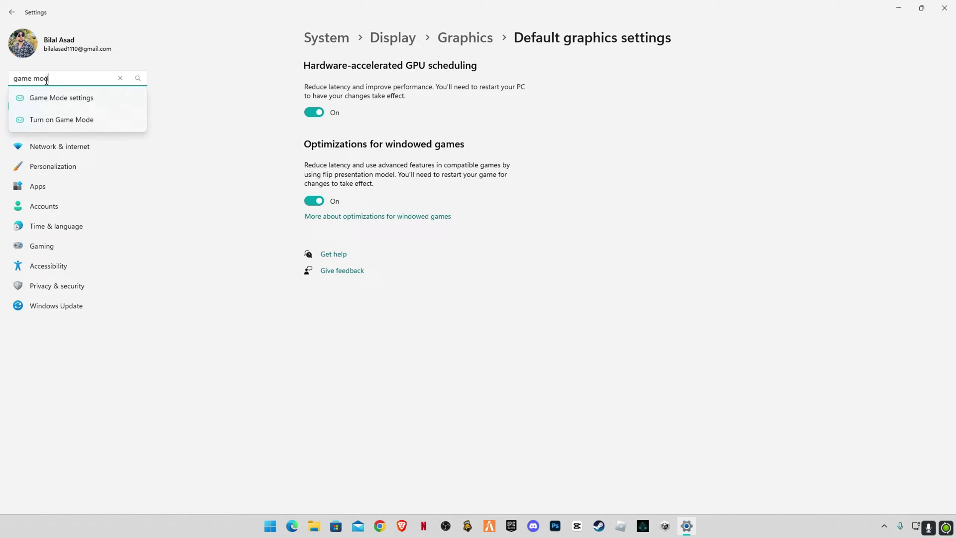
pyautogui.write('ode')
pyautogui.click(51, 100)
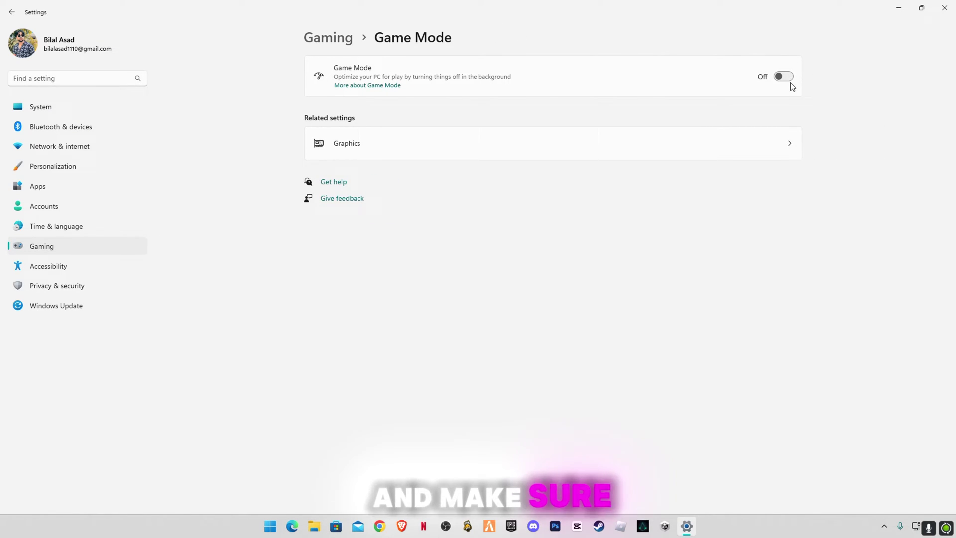
# Search 'game bar' and turn off Allow your controller to open Game Bar
pyautogui.click(75, 83)
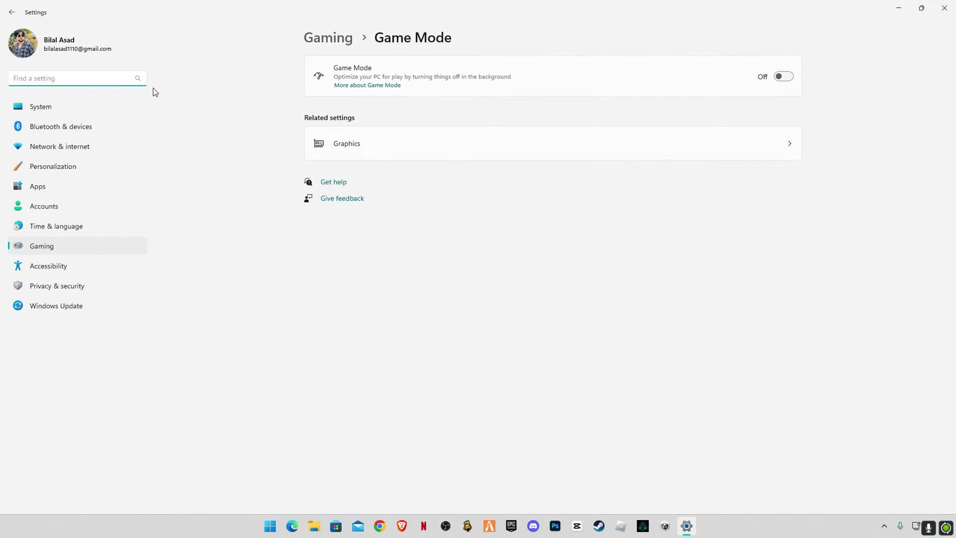
pyautogui.write('gam')
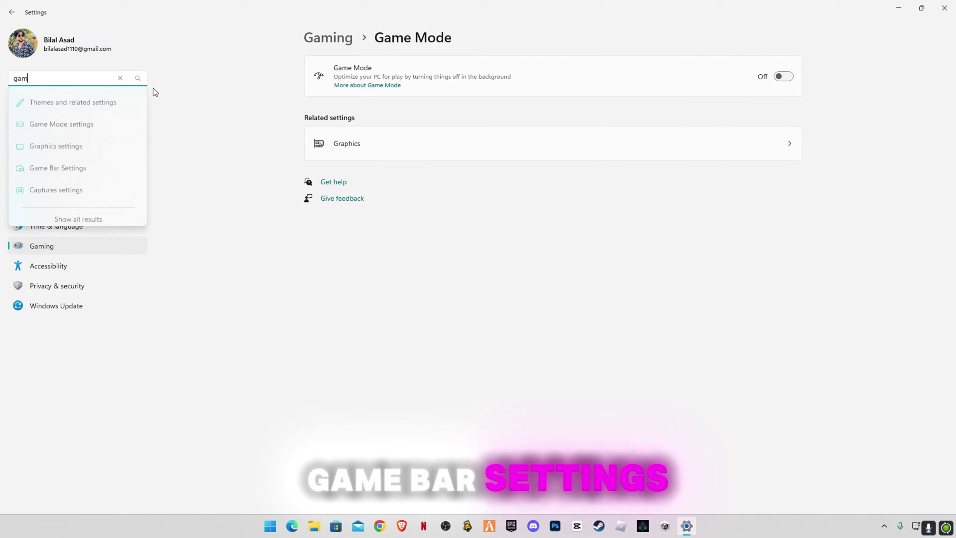
pyautogui.write('e bar')
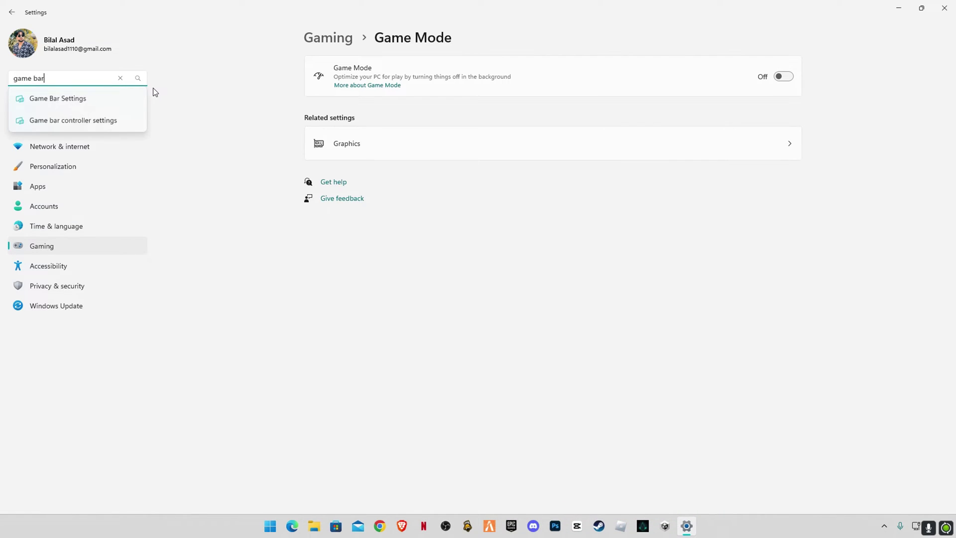
pyautogui.click(73, 94)
pyautogui.click(786, 74)
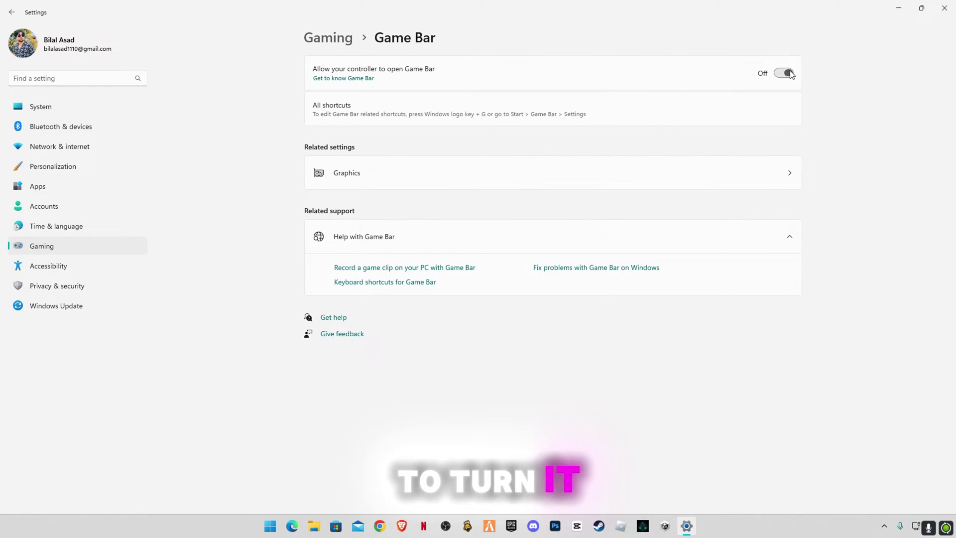
# Close Settings and extract the FiveM fix pack archive onto the desktop
pyautogui.click(943, 8)
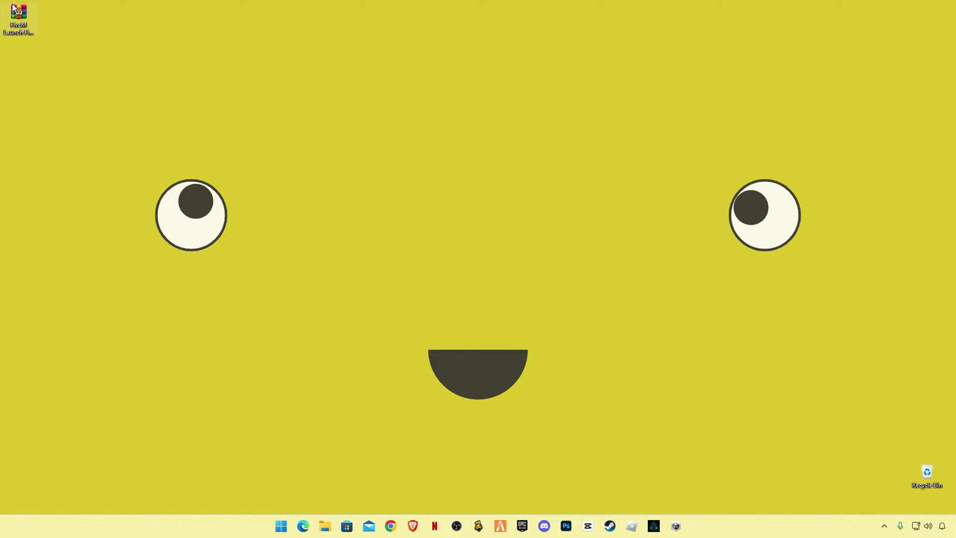
pyautogui.rightClick(14, 9)
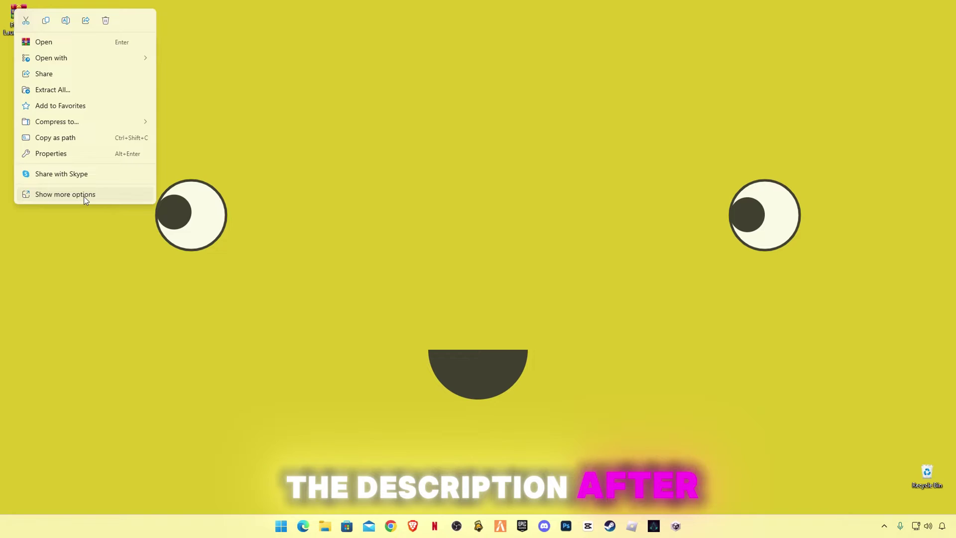
pyautogui.click(65, 194)
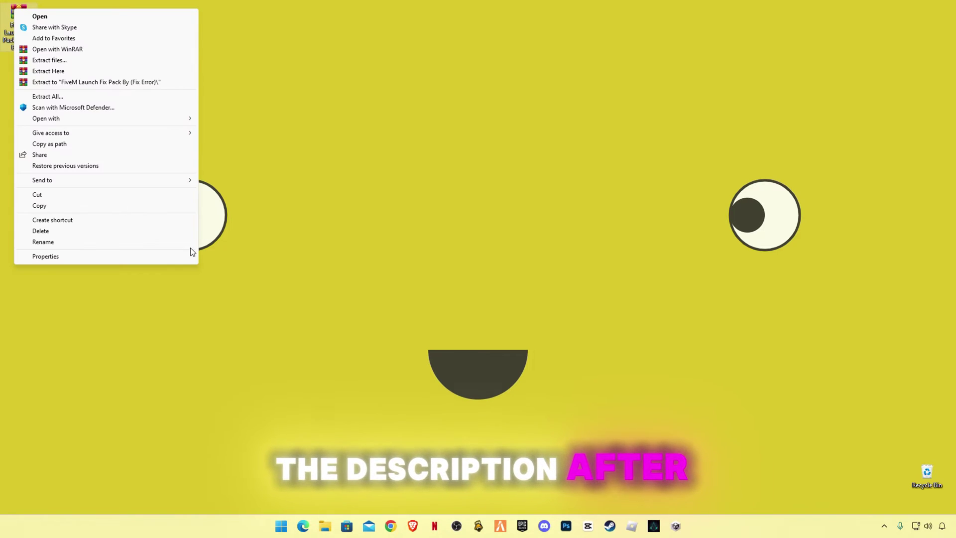
pyautogui.click(50, 72)
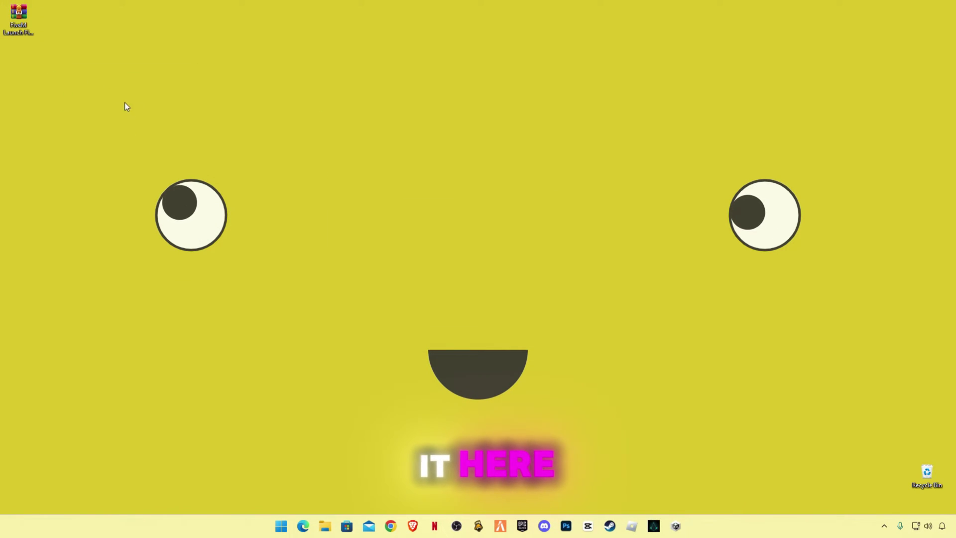
# Open the extracted FiveM Launch Fix Pack folder and its Commands.txt file
pyautogui.doubleClick(18, 58)
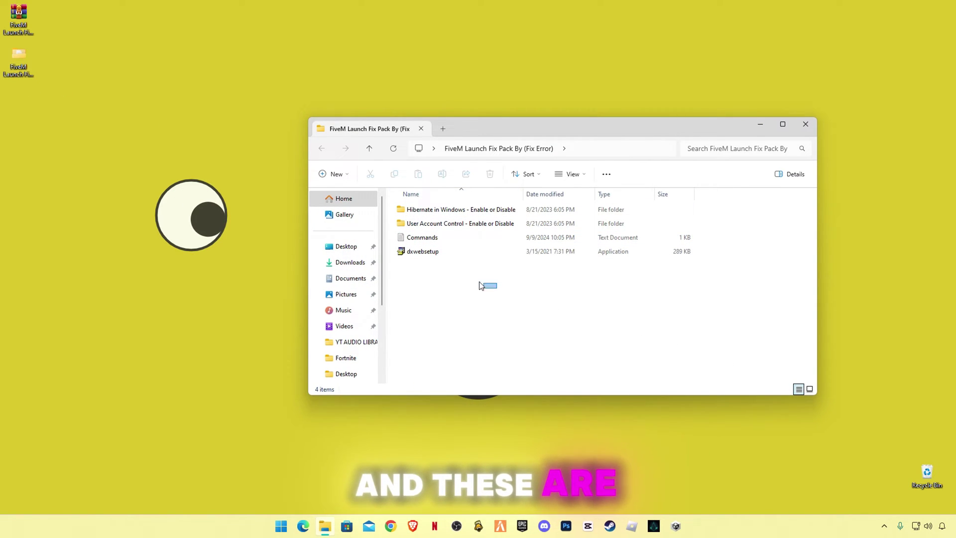
pyautogui.moveTo(479, 285); pyautogui.dragTo(591, 309)
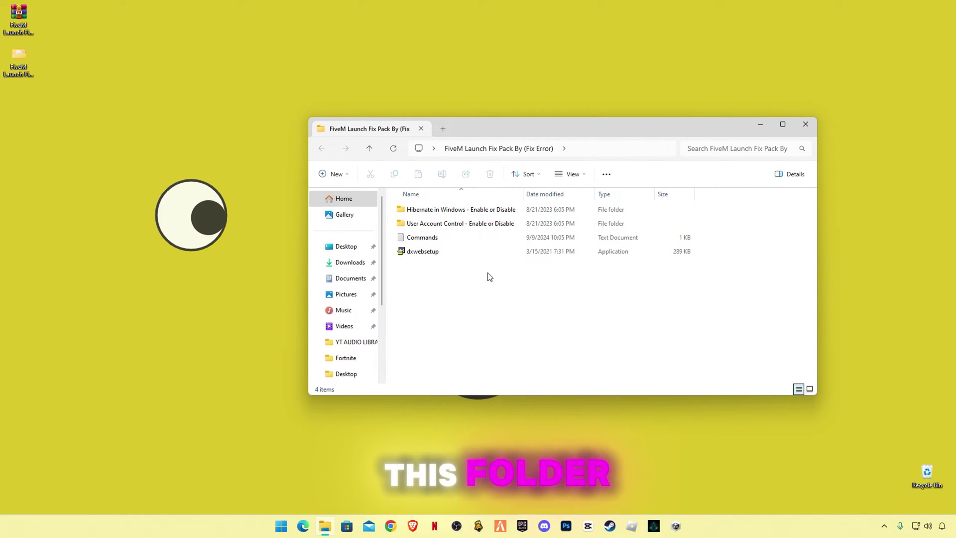
pyautogui.doubleClick(432, 238)
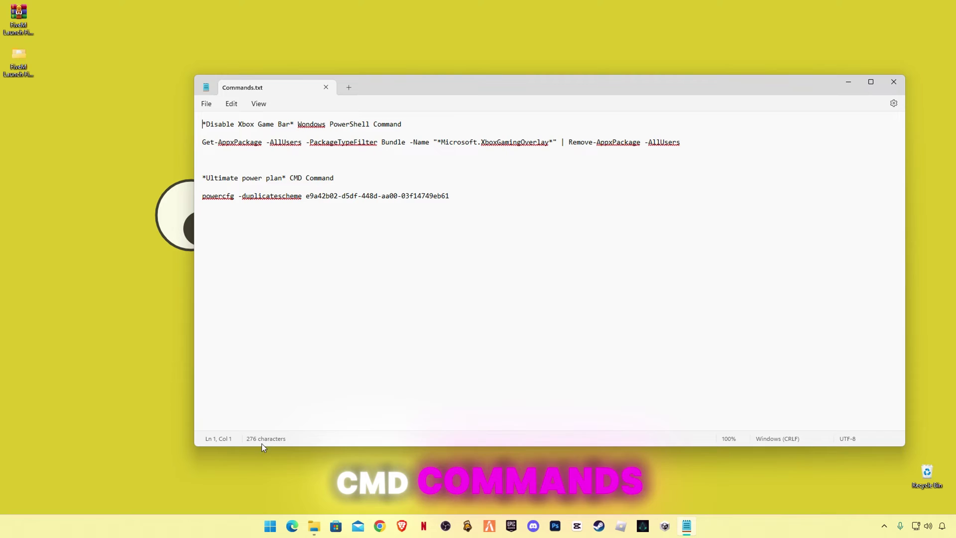
# Reopen Commands.txt and launch Windows PowerShell as administrator
pyautogui.click(891, 82)
pyautogui.doubleClick(435, 241)
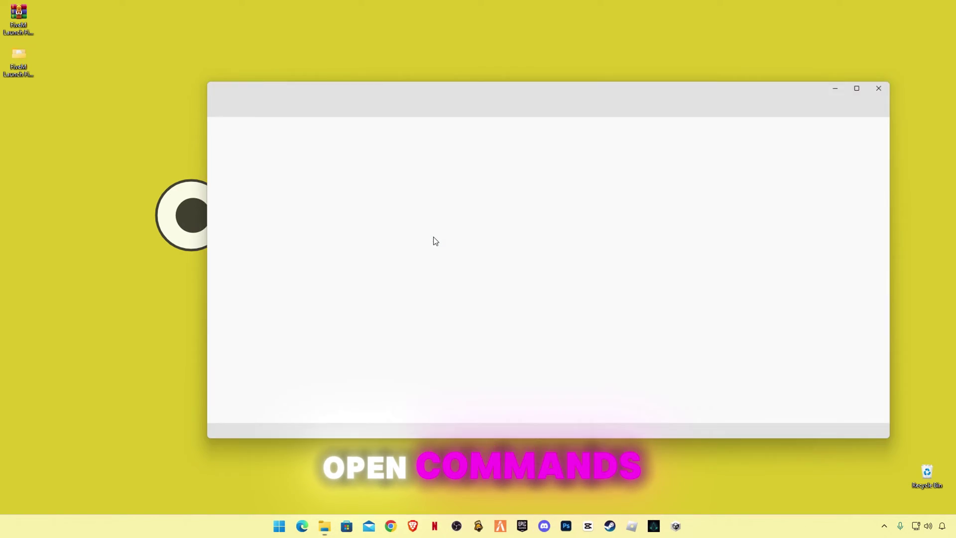
pyautogui.press('super')
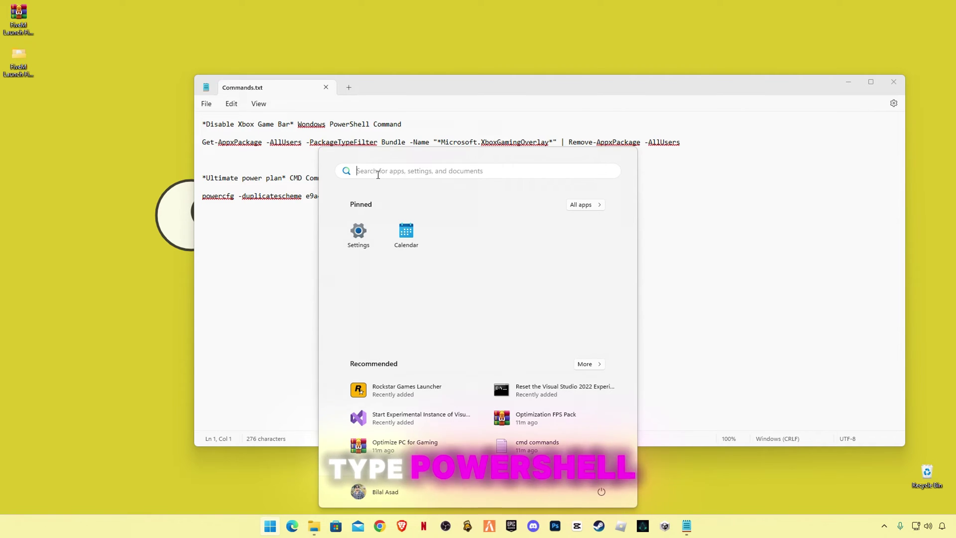
pyautogui.write('powe')
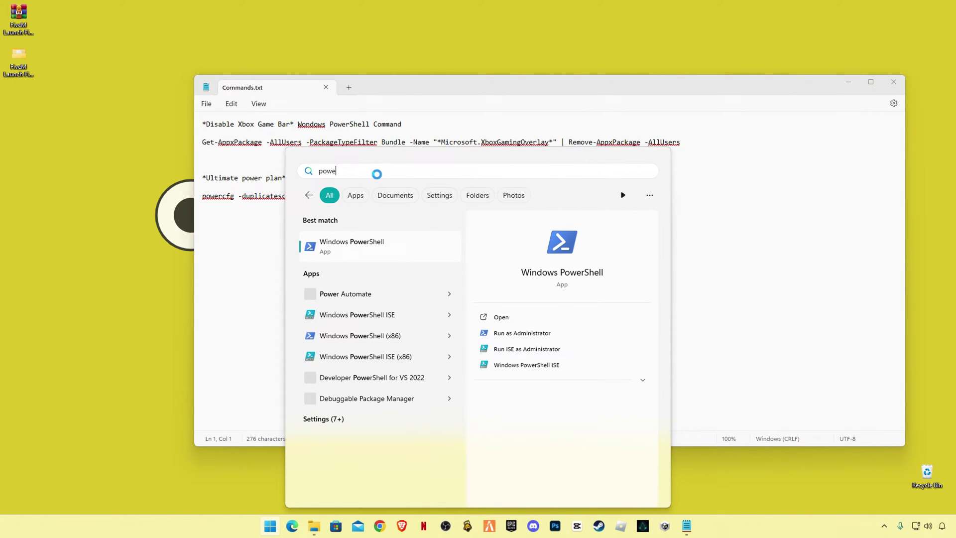
pyautogui.write('rsh')
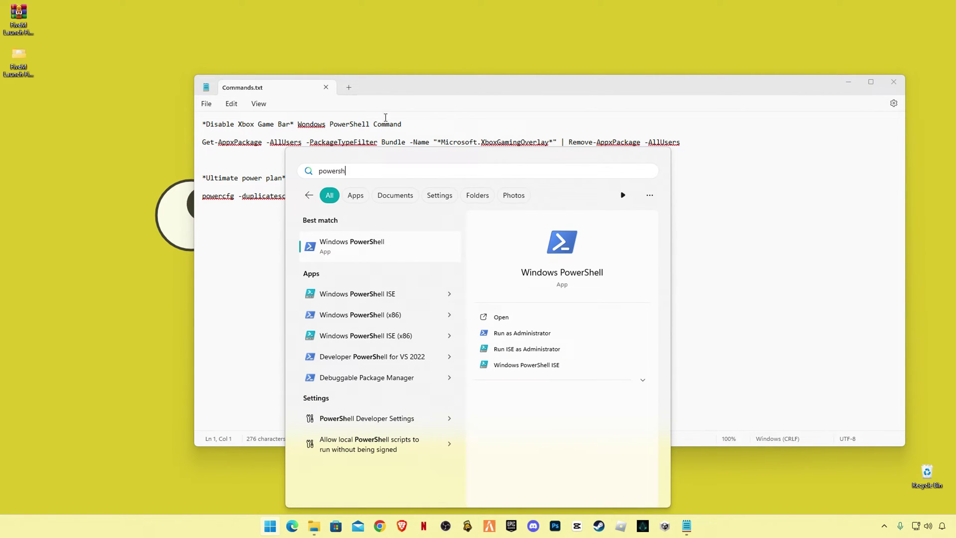
pyautogui.hotkey('ctrl', 'shift', 'Return')
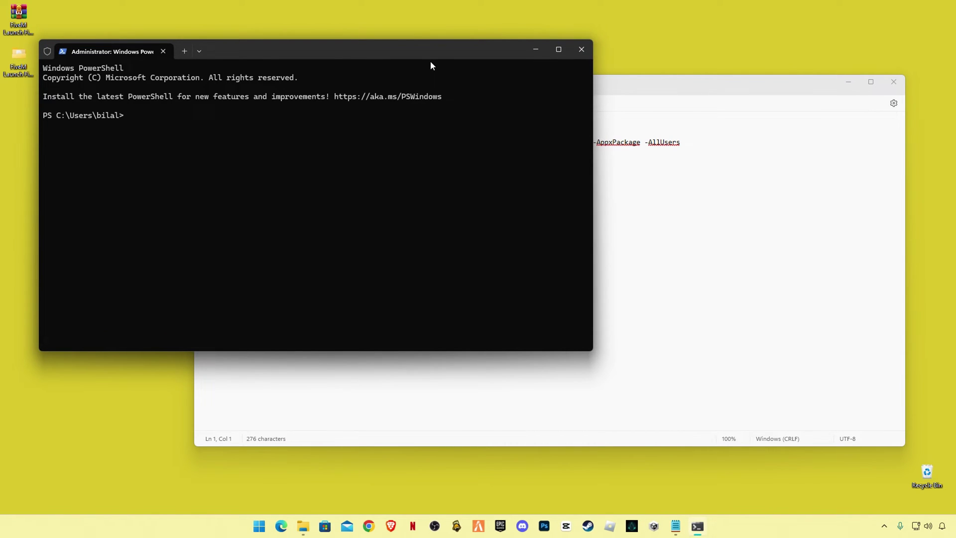
pyautogui.moveTo(431, 63); pyautogui.dragTo(469, 214)
# Copy the Get-AppxPackage Game Bar removal command from the notes and run it in PowerShell
pyautogui.click(709, 149)
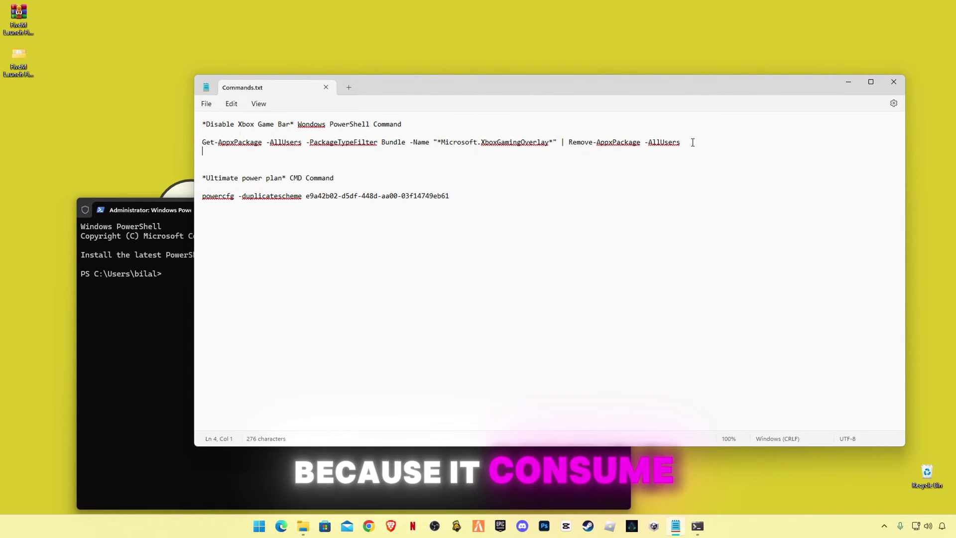
pyautogui.moveTo(679, 145); pyautogui.dragTo(202, 146)
pyautogui.hotkey('ctrl', 'c')
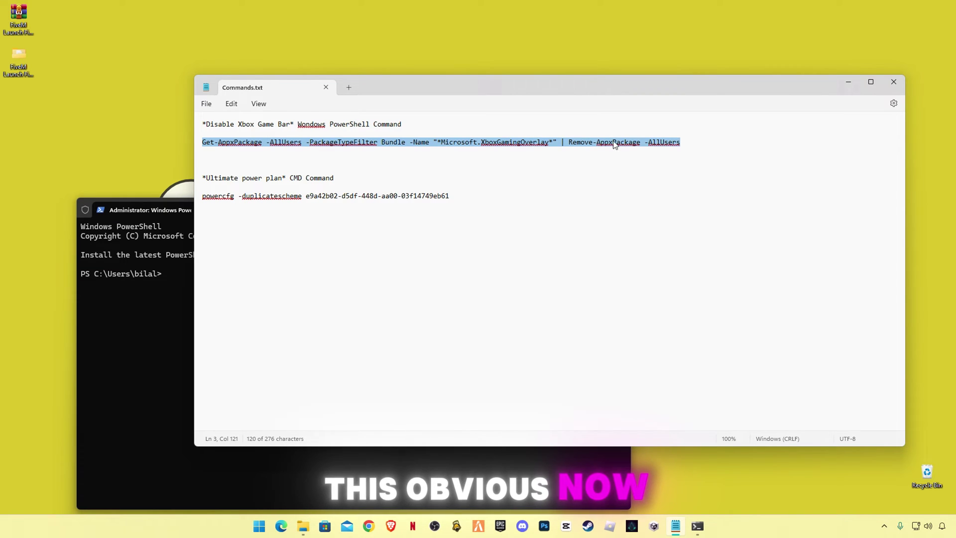
pyautogui.click(167, 290)
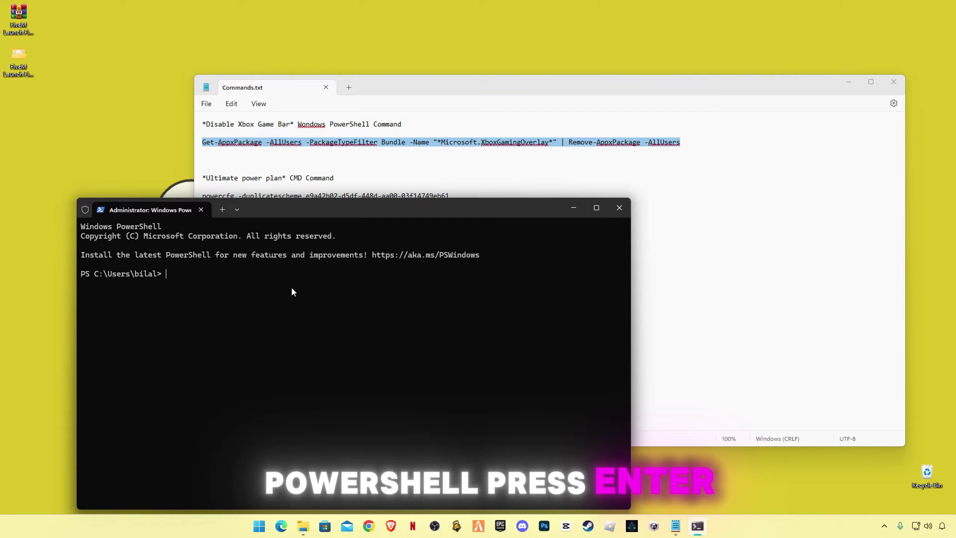
pyautogui.hotkey('ctrl', 'v')
pyautogui.press('Return')
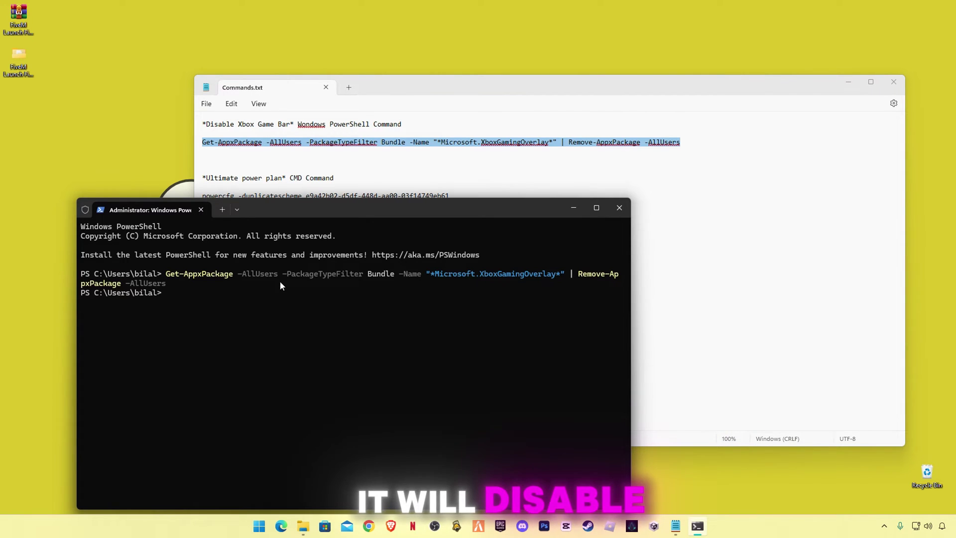
# Exit PowerShell and select the powercfg line in Commands.txt
pyautogui.write('exi')
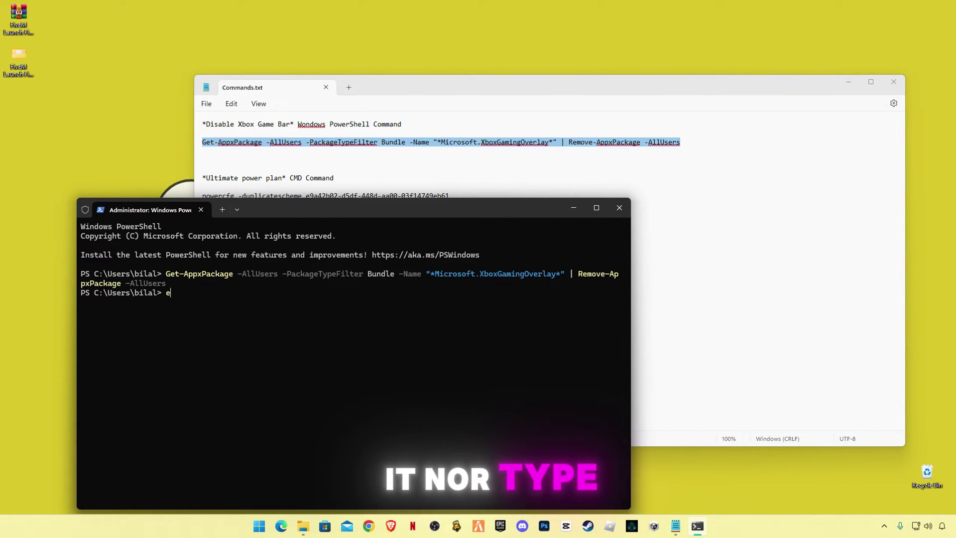
pyautogui.write('t')
pyautogui.press('Return')
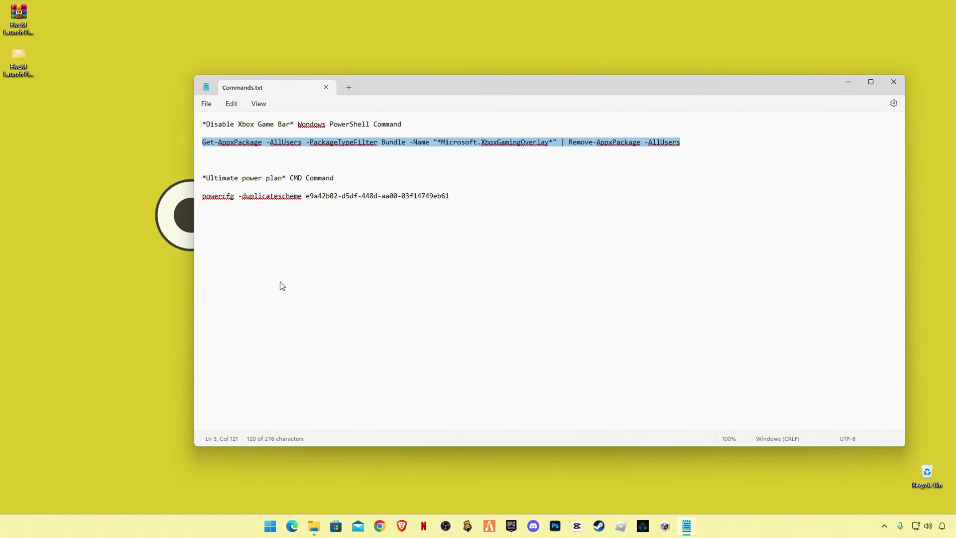
pyautogui.tripleClick(397, 195)
pyautogui.hotkey('ctrl', 'c')
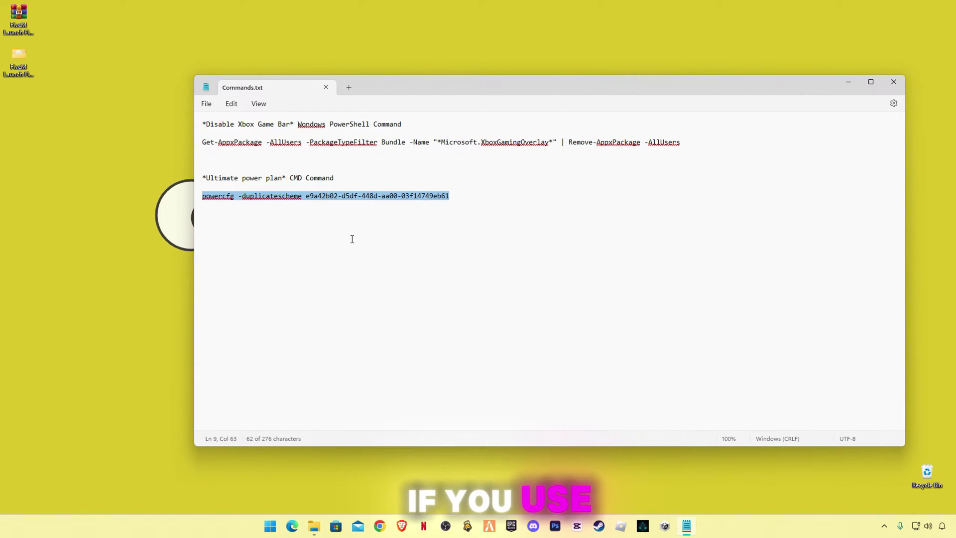
# Run the powercfg Ultimate Performance command in an administrator Command Prompt, then exit it
pyautogui.click(314, 527)
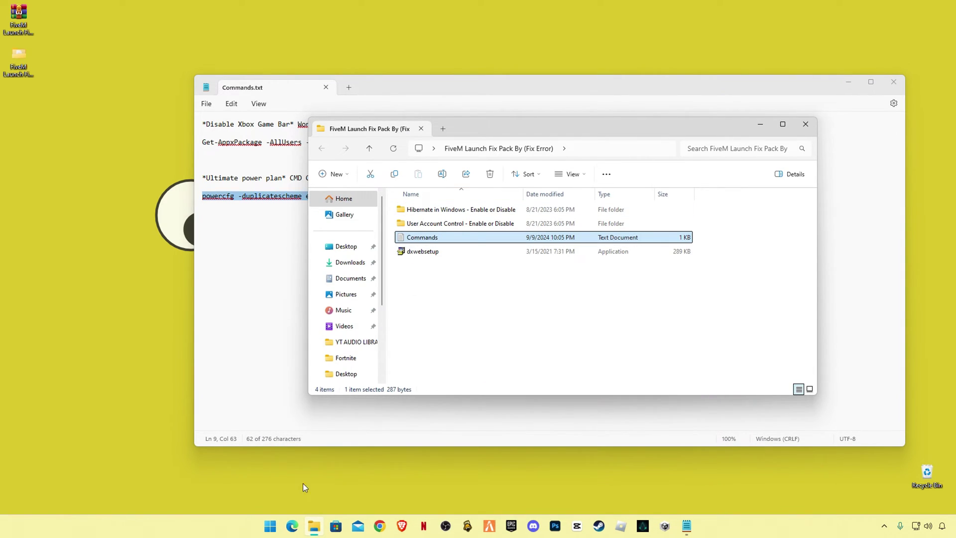
pyautogui.click(270, 526)
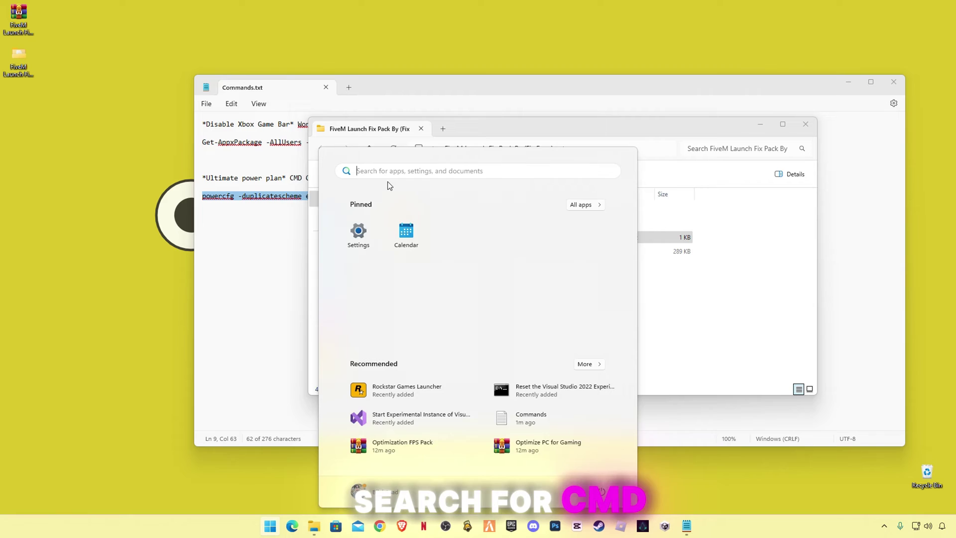
pyautogui.write('cmd')
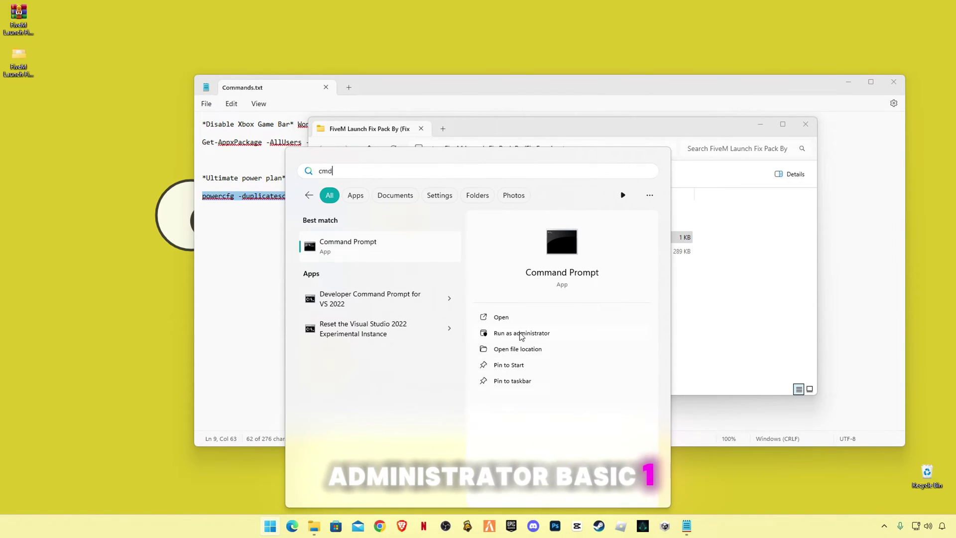
pyautogui.click(521, 333)
pyautogui.hotkey('ctrl', 'v')
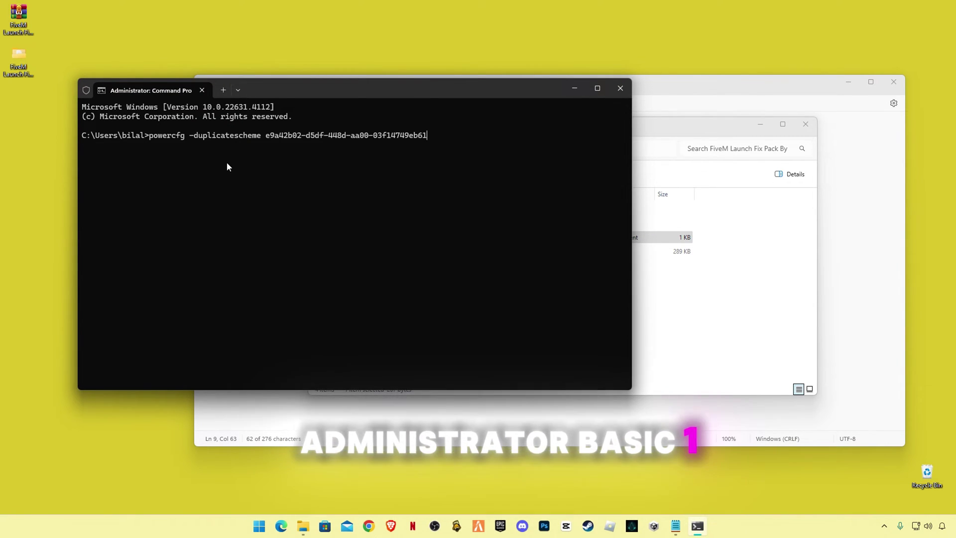
pyautogui.press('Return')
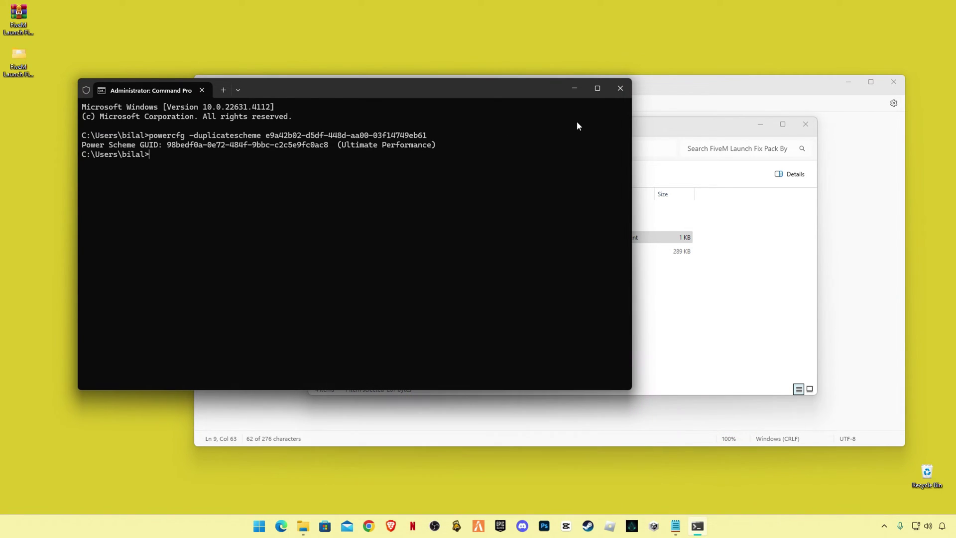
pyautogui.write('exit')
pyautogui.press('Return')
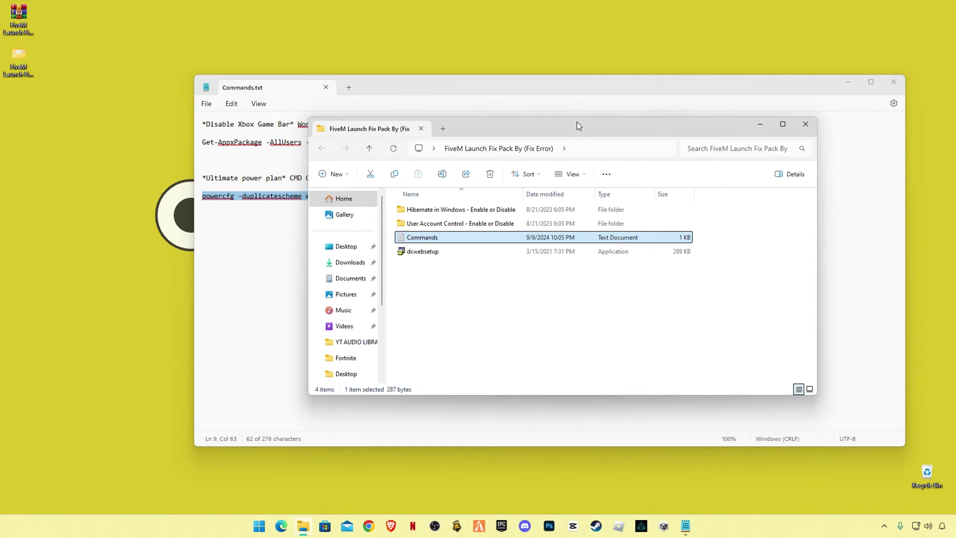
# Close the notes and run dxwebsetup, accepting the licence and declining the Bing Bar
pyautogui.click(894, 82)
pyautogui.click(435, 254)
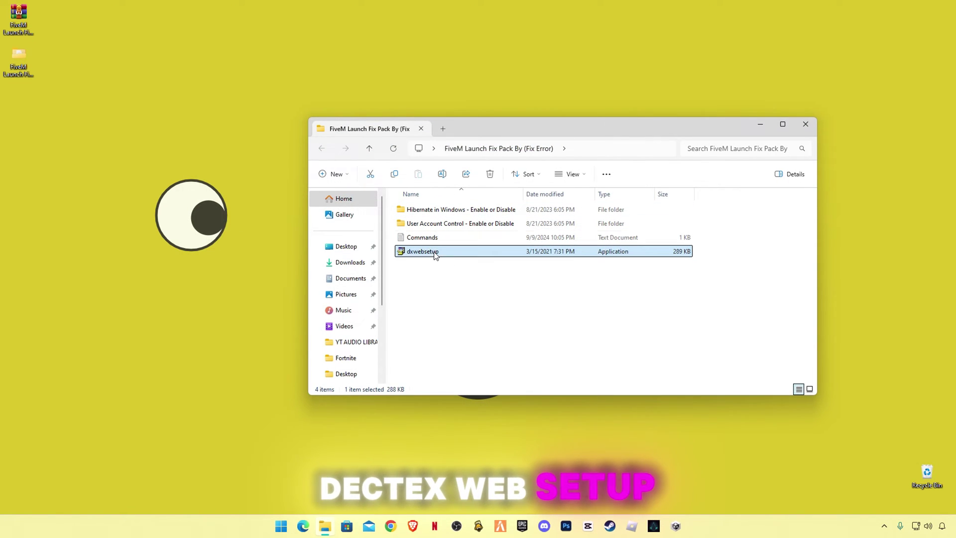
pyautogui.doubleClick(429, 253)
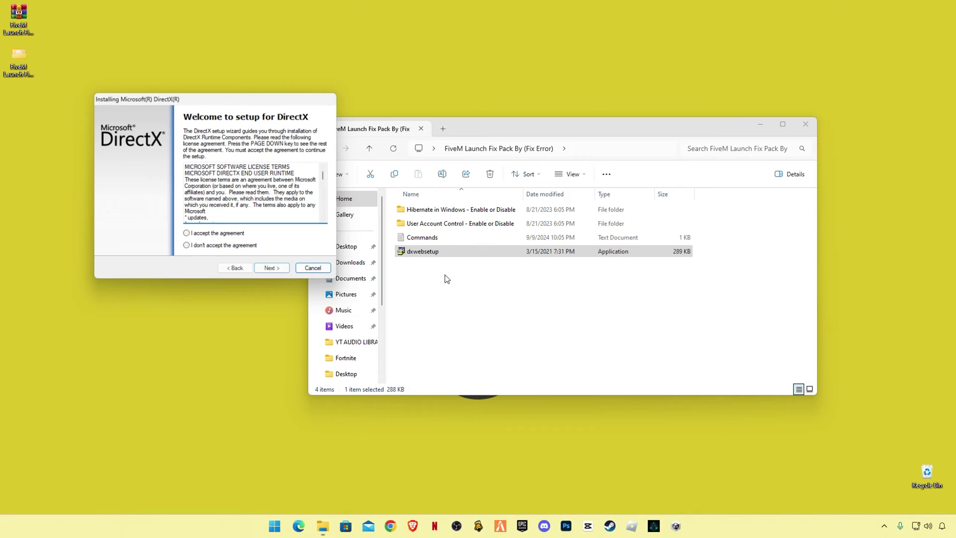
pyautogui.click(226, 237)
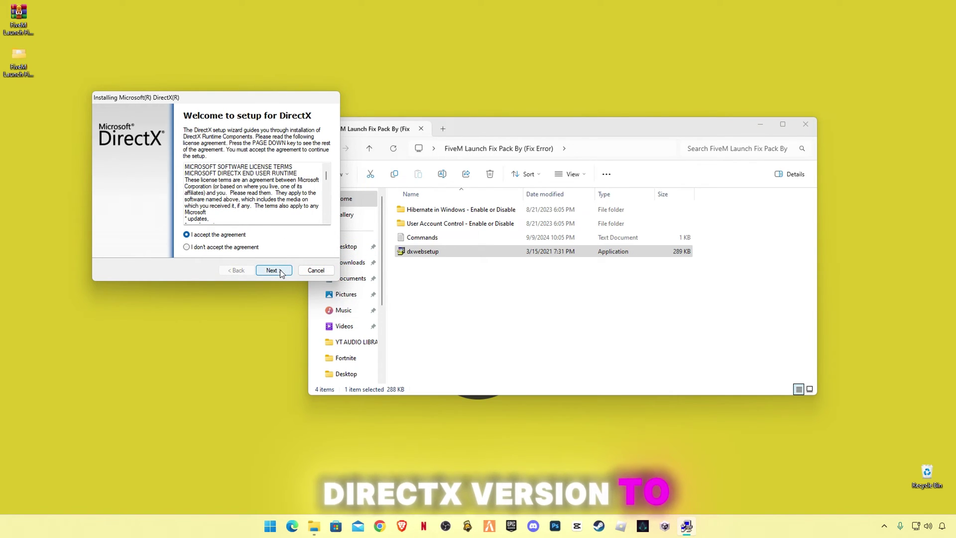
pyautogui.click(273, 270)
pyautogui.click(181, 201)
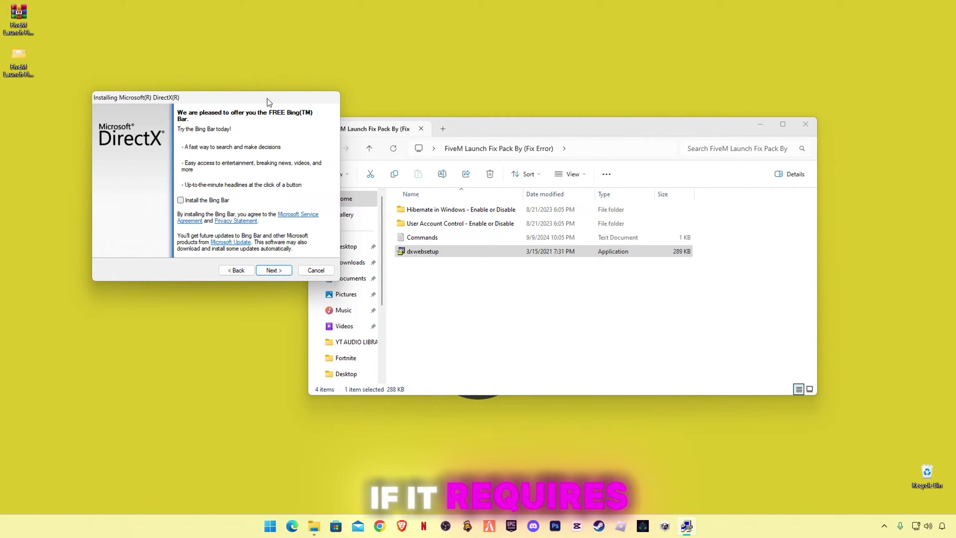
pyautogui.click(274, 270)
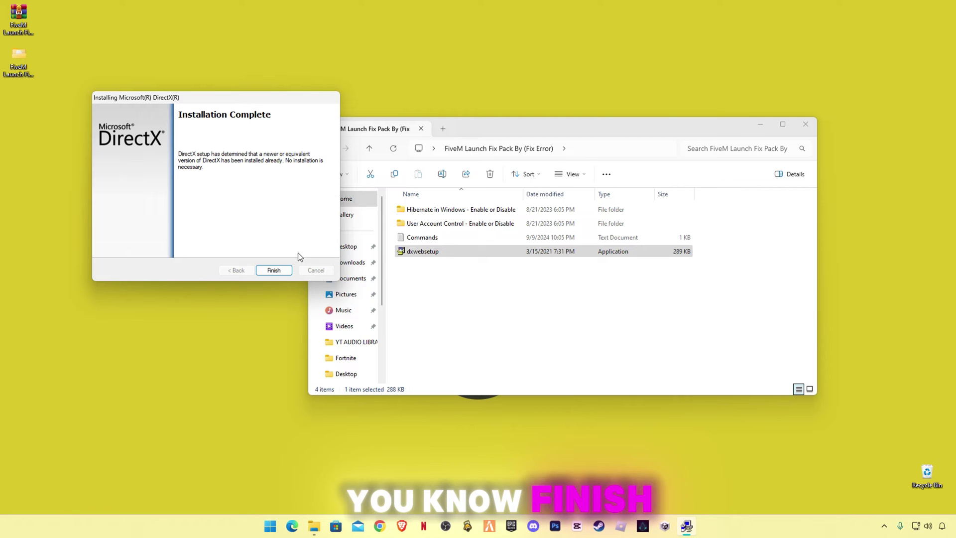
pyautogui.click(282, 273)
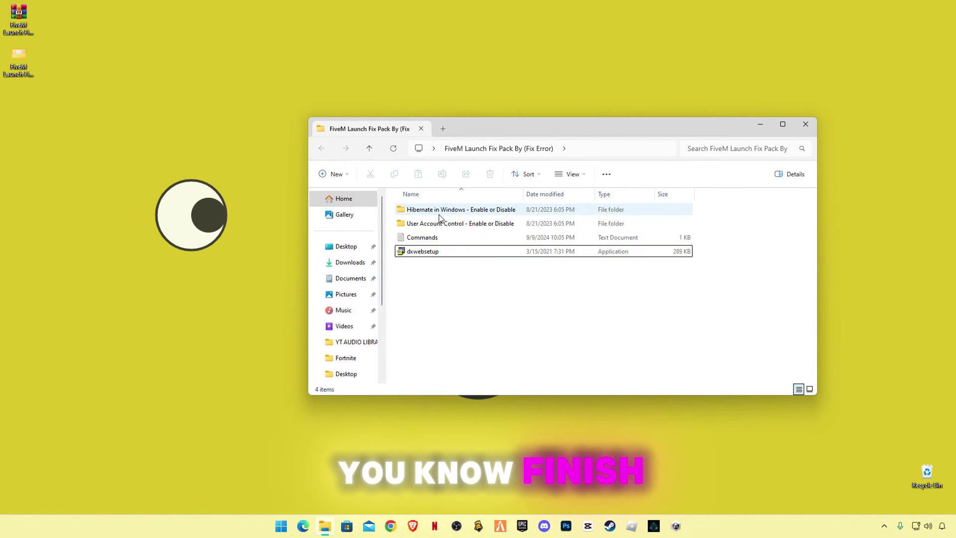
# Merge Disable Hibernate.reg into the registry from the Hibernate in Windows folder
pyautogui.click(486, 215)
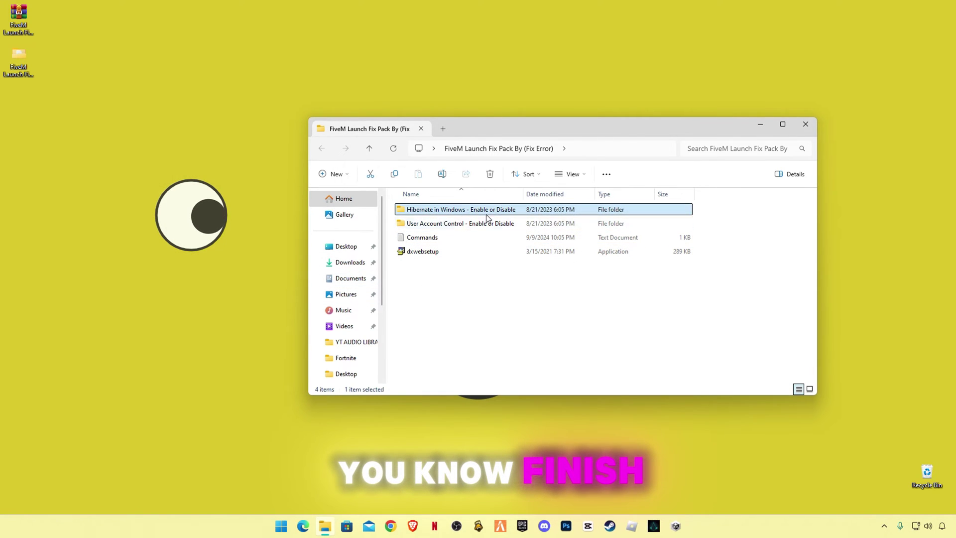
pyautogui.doubleClick(443, 211)
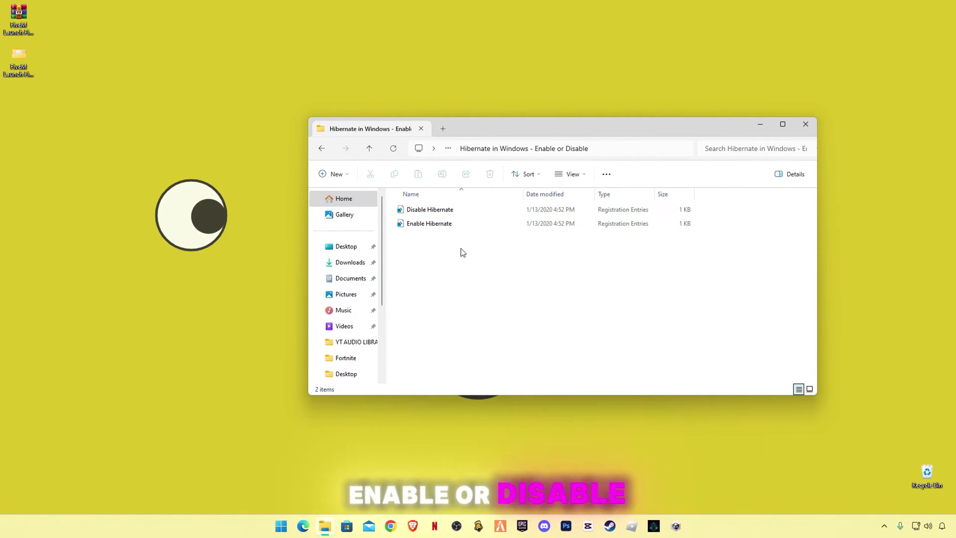
pyautogui.doubleClick(429, 209)
pyautogui.click(553, 277)
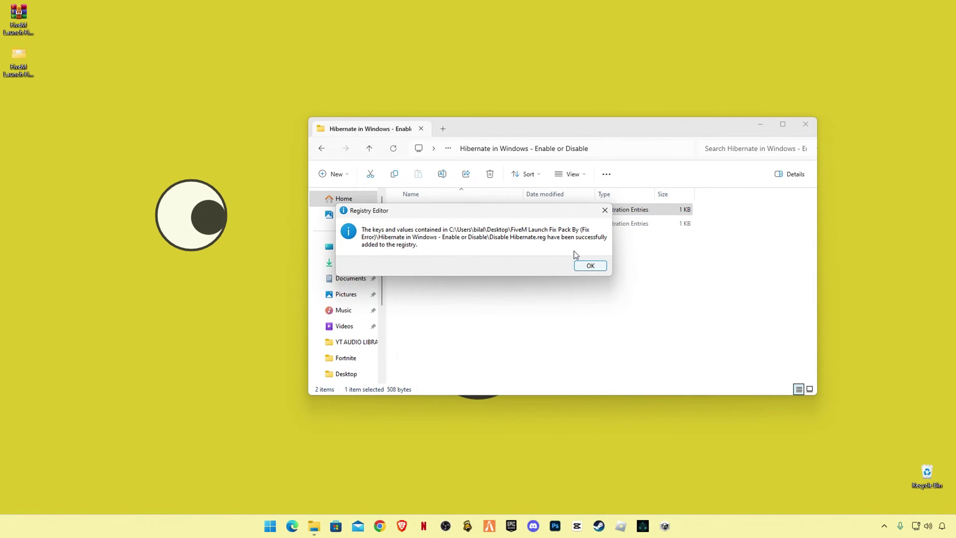
pyautogui.click(587, 265)
pyautogui.click(322, 154)
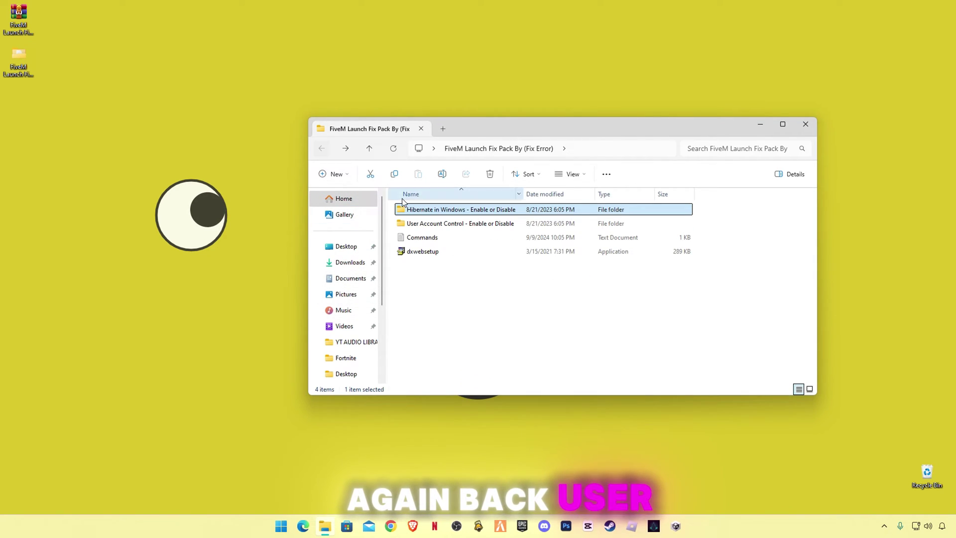
# Merge Disable User Account Control.reg into the registry and return to the fix pack folder
pyautogui.doubleClick(435, 226)
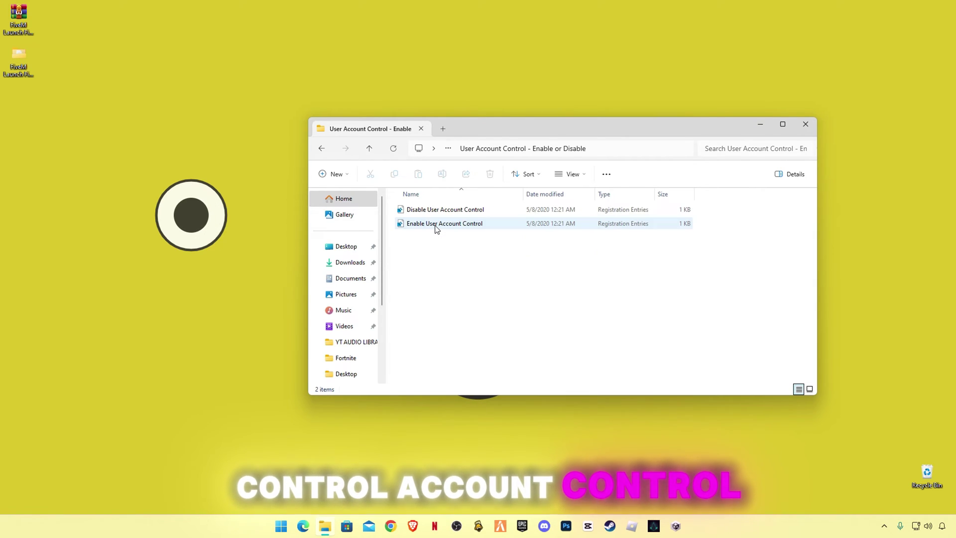
pyautogui.click(430, 213)
pyautogui.doubleClick(430, 213)
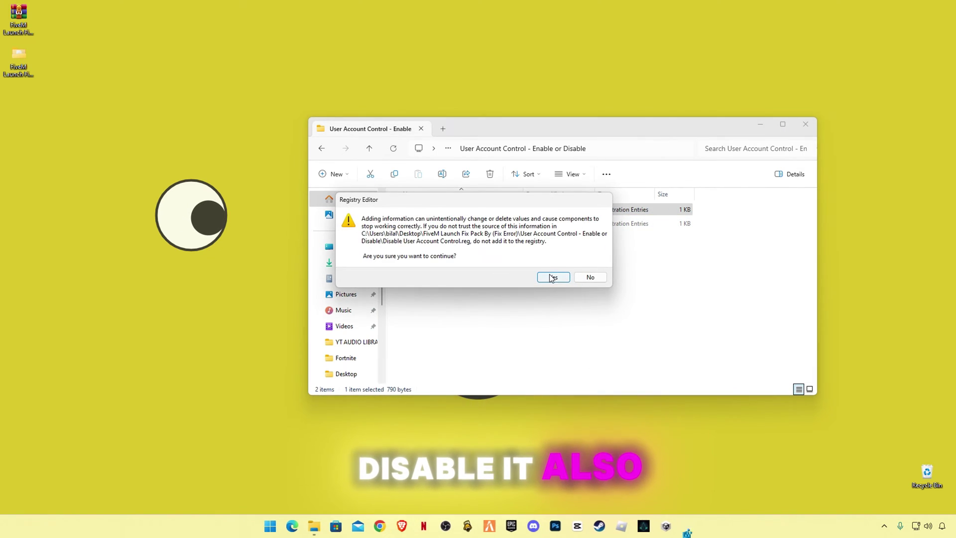
pyautogui.click(552, 277)
pyautogui.click(586, 265)
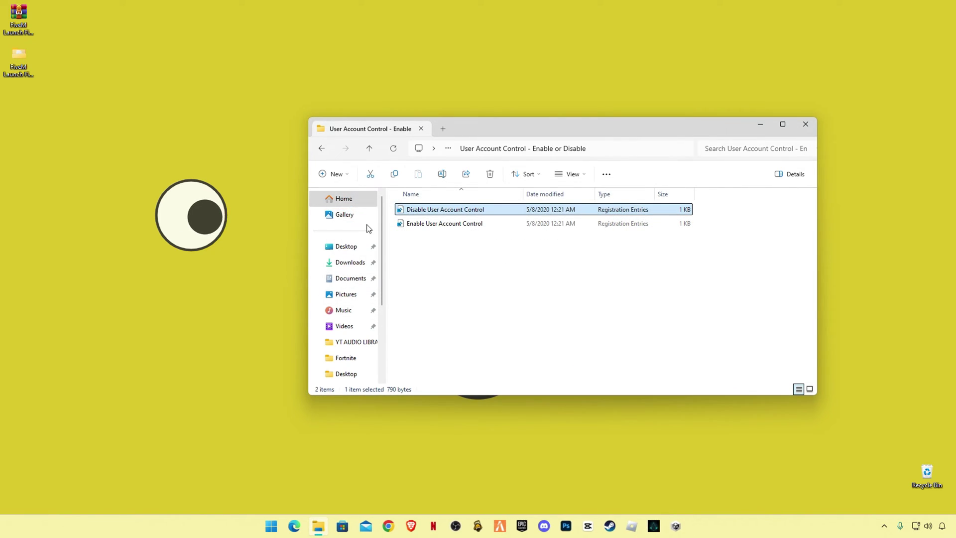
pyautogui.click(330, 154)
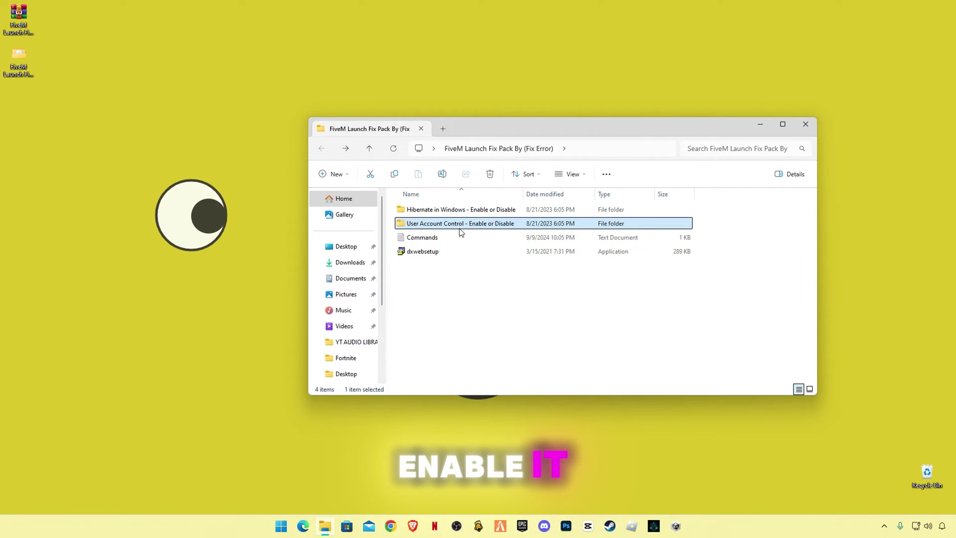
# Close the fix pack File Explorer window
pyautogui.click(812, 122)
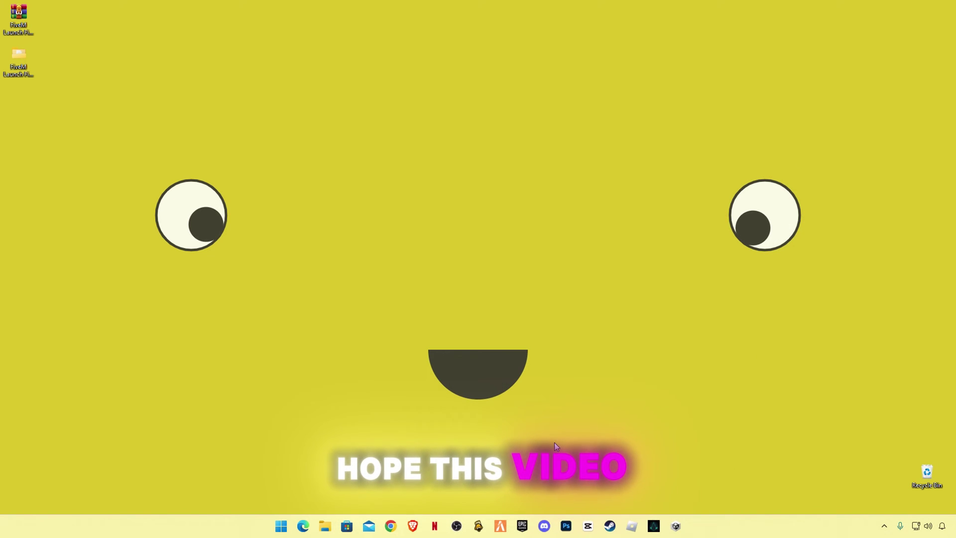